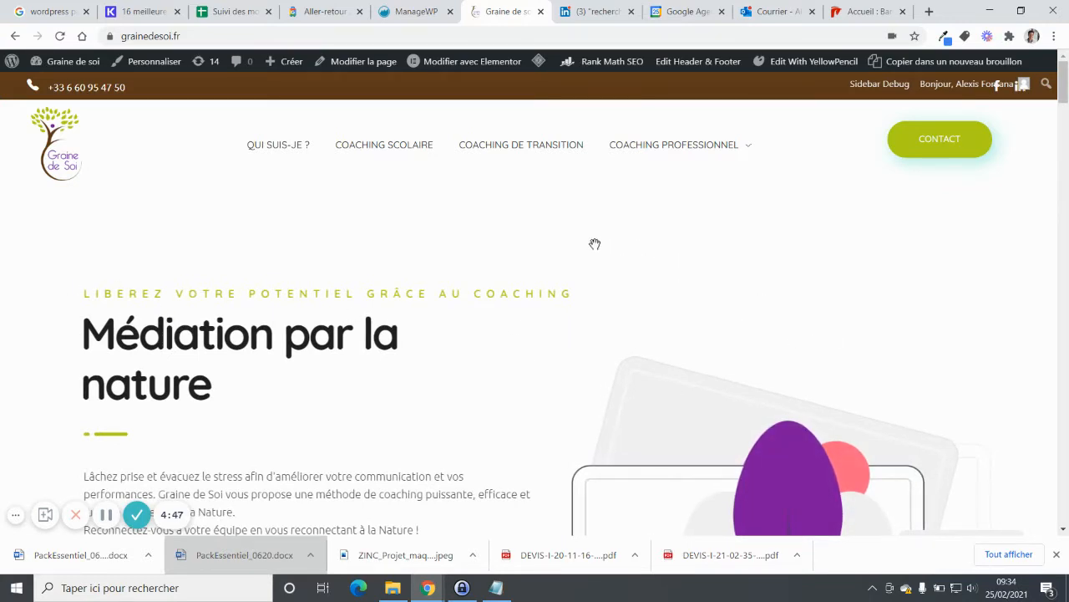
Step: Open the WordPress dashboard from the site's home page and display the list of all pages
{"action": "scroll", "coordinate": [591, 239], "scroll_direction": "down", "scroll_amount": 2}
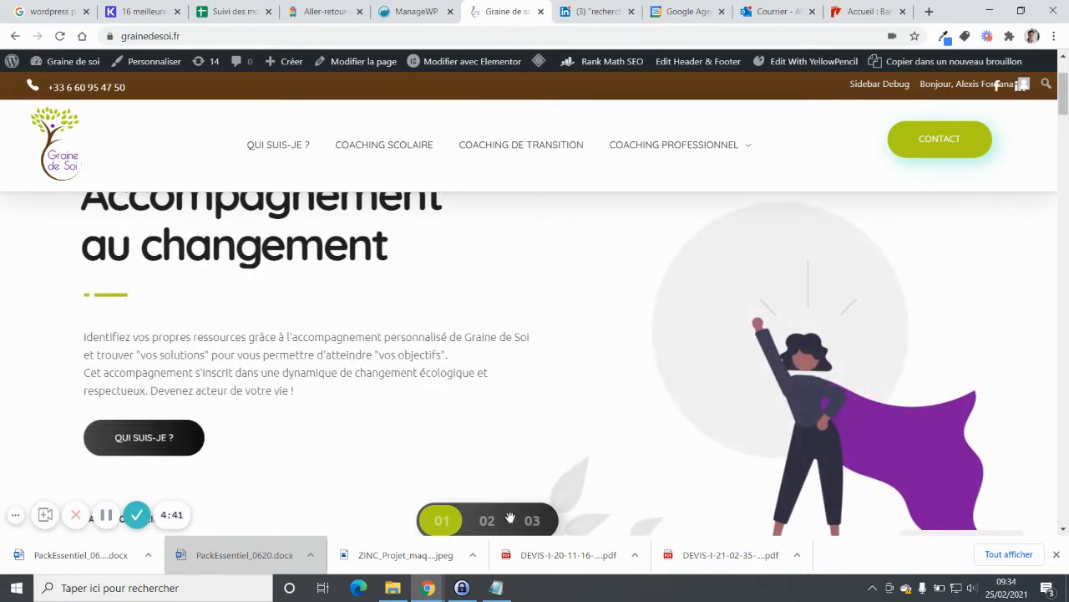
{"action": "scroll", "coordinate": [403, 439], "scroll_direction": "up", "scroll_amount": 2}
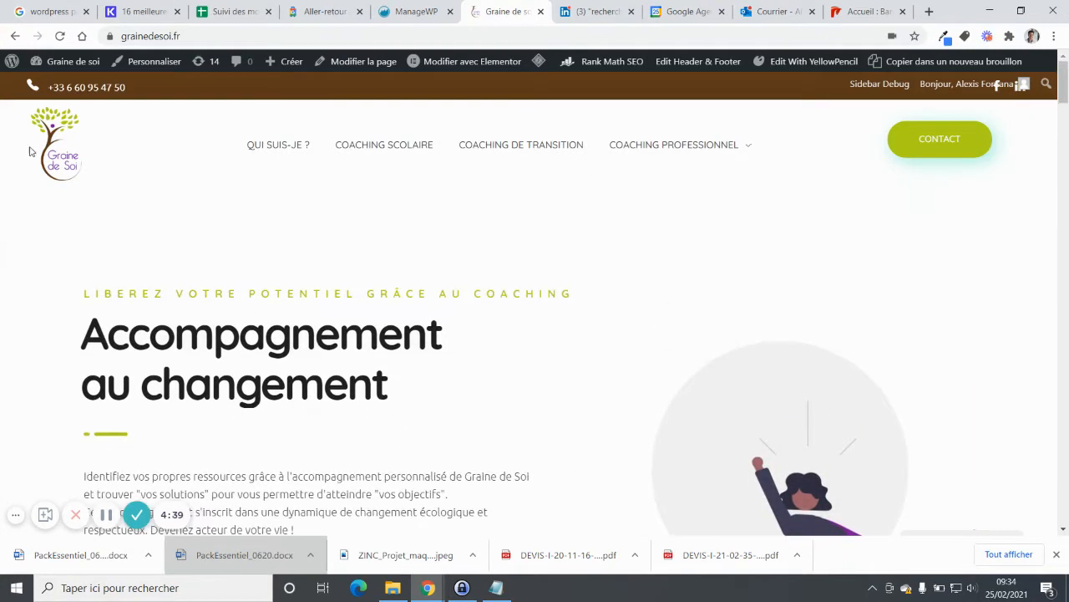
{"action": "mouse_move", "coordinate": [67, 61]}
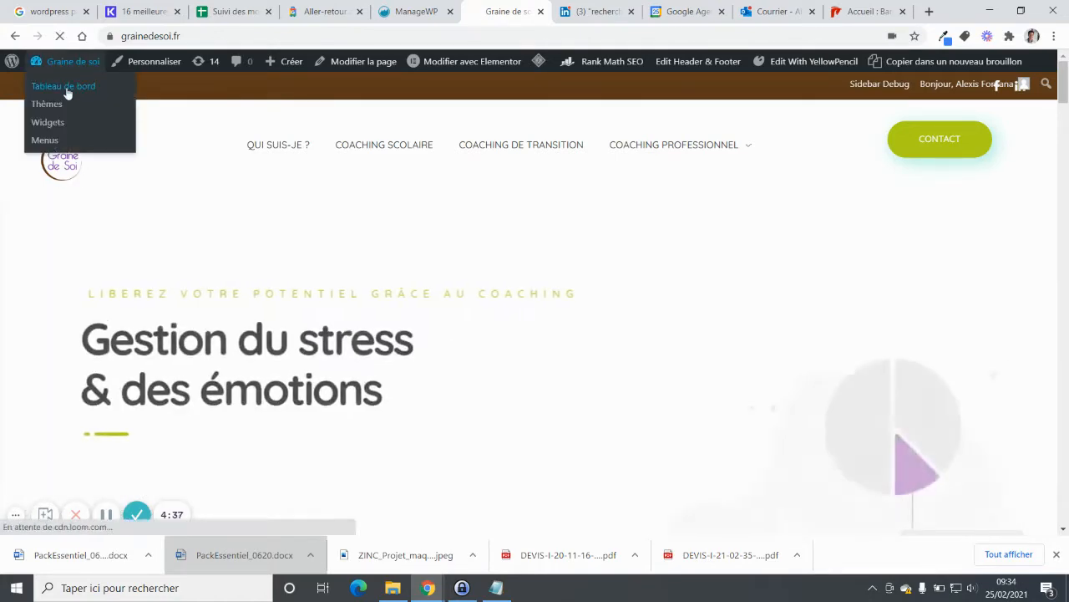
{"action": "left_click", "coordinate": [50, 86]}
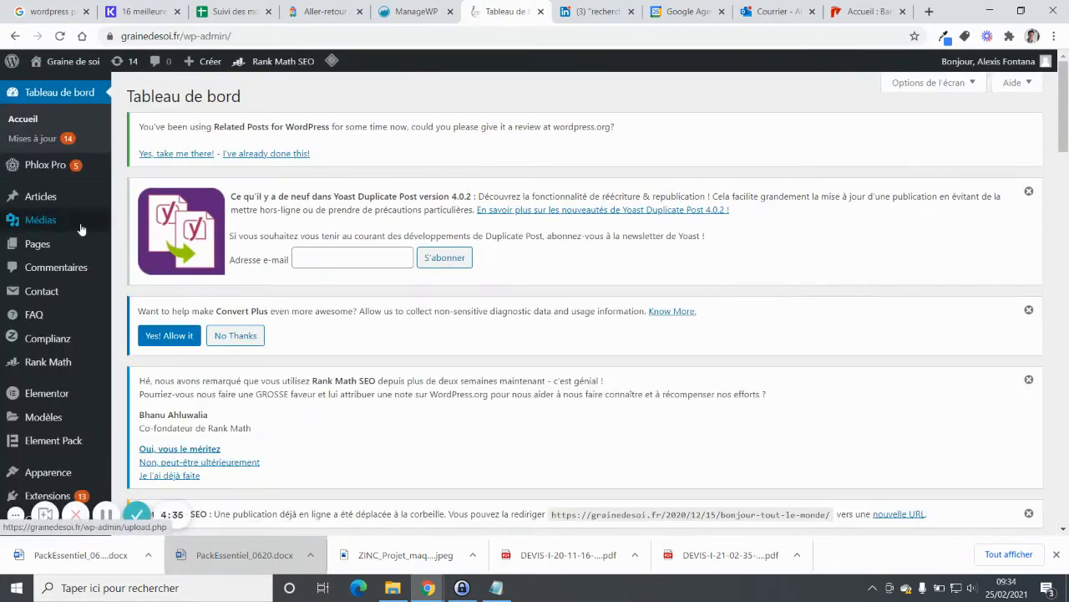
{"action": "left_click", "coordinate": [39, 249]}
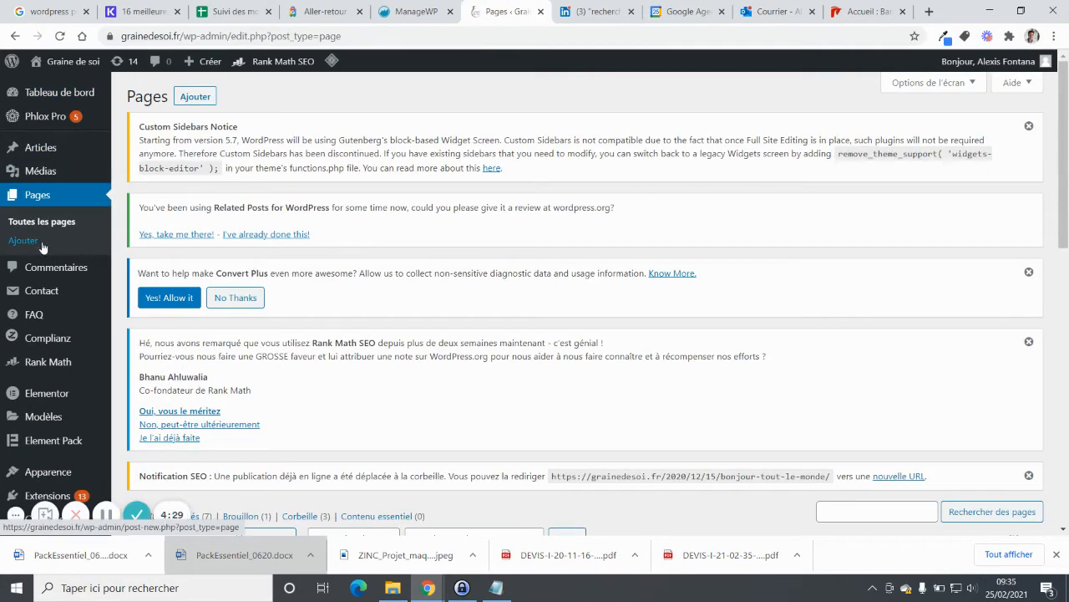
Step: Open the public Graine de soi site in a new tab and show its Elementor editing options
{"action": "right_click", "coordinate": [72, 62]}
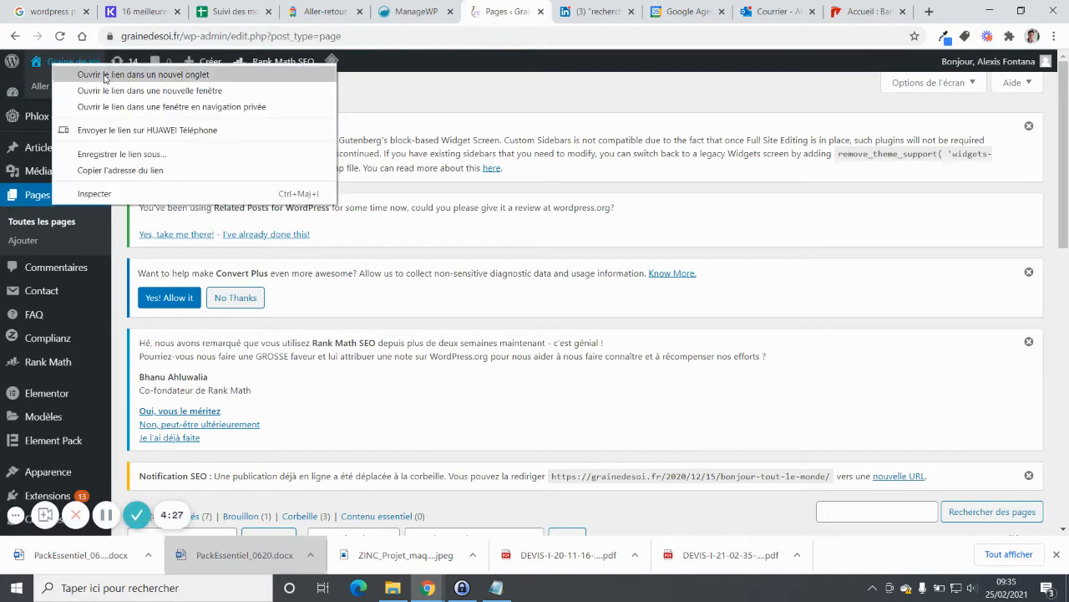
{"action": "left_click", "coordinate": [102, 74]}
{"action": "left_click", "coordinate": [529, 10]}
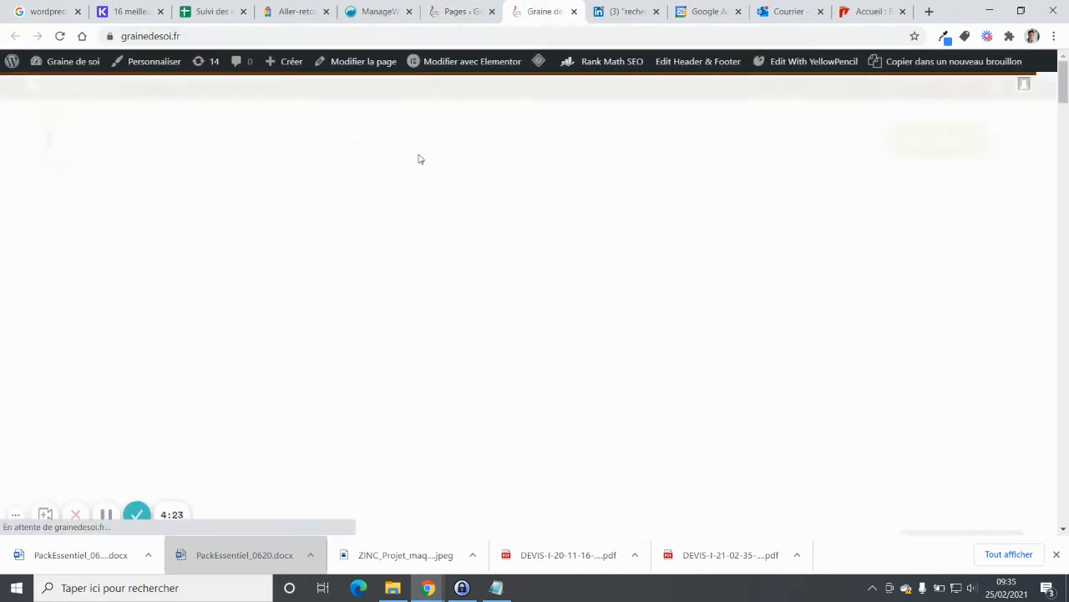
{"action": "mouse_move", "coordinate": [443, 70]}
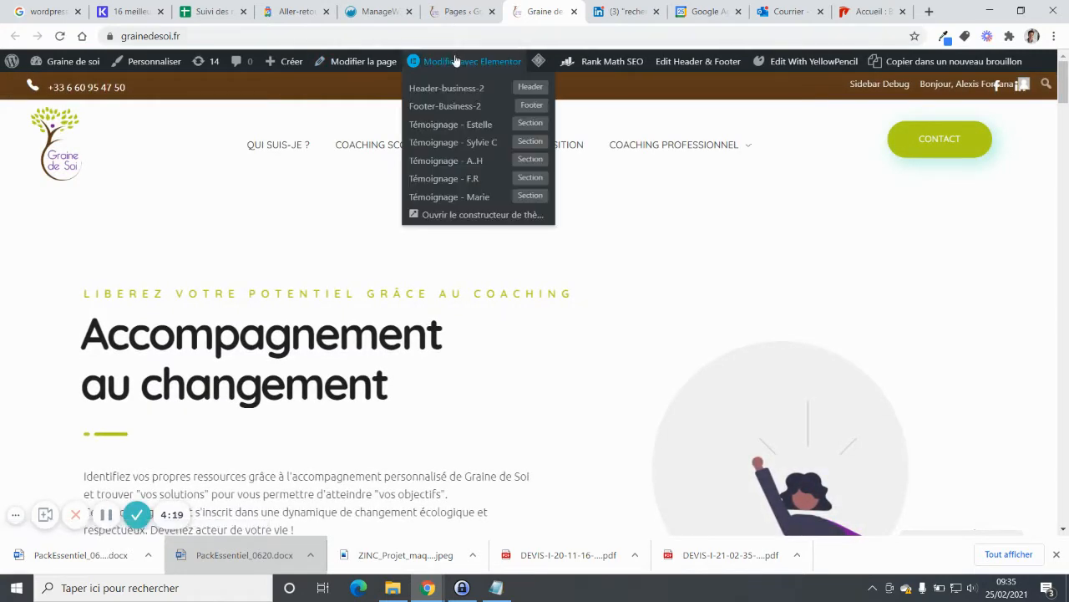
{"action": "left_click", "coordinate": [456, 62]}
Step: Return to the WordPress pages list and open the Accueil page for editing with Elementor
{"action": "left_click", "coordinate": [476, 6]}
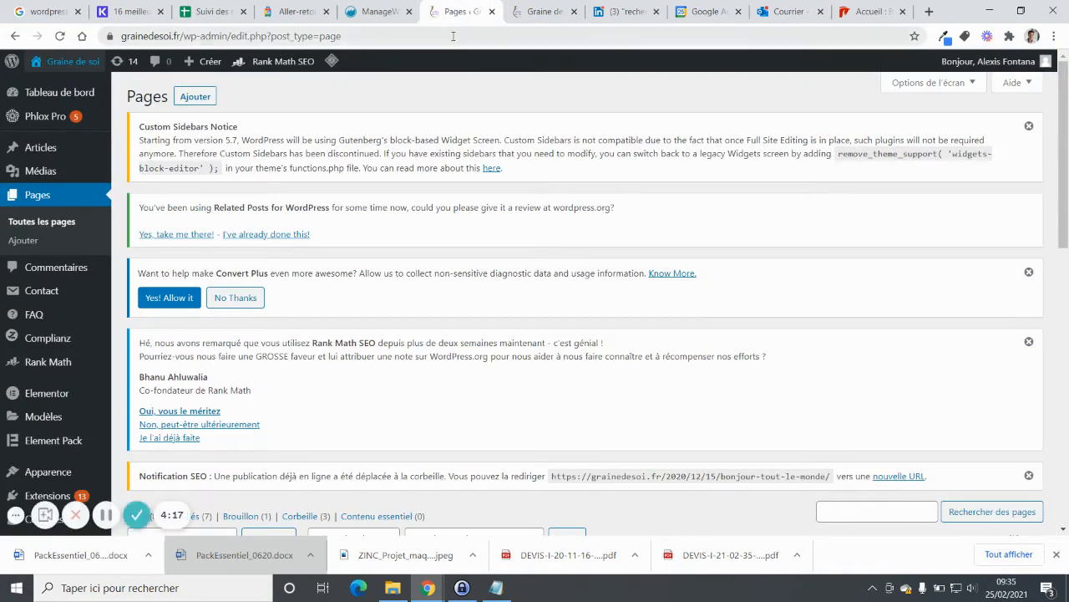
{"action": "scroll", "coordinate": [443, 150], "scroll_direction": "down", "scroll_amount": 4}
{"action": "scroll", "coordinate": [432, 158], "scroll_direction": "down", "scroll_amount": 1}
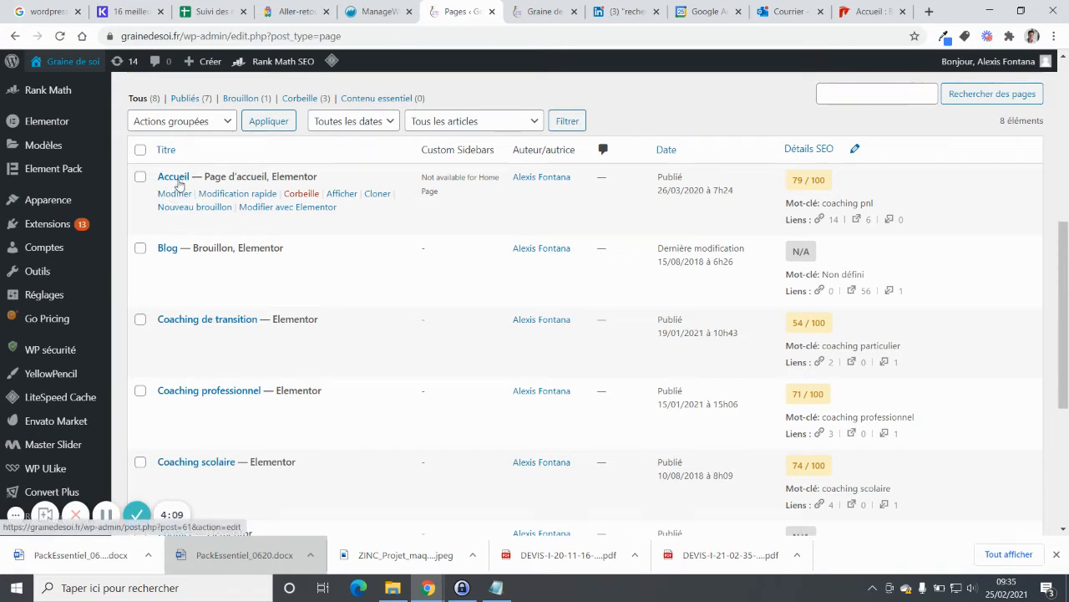
{"action": "left_click", "coordinate": [281, 214]}
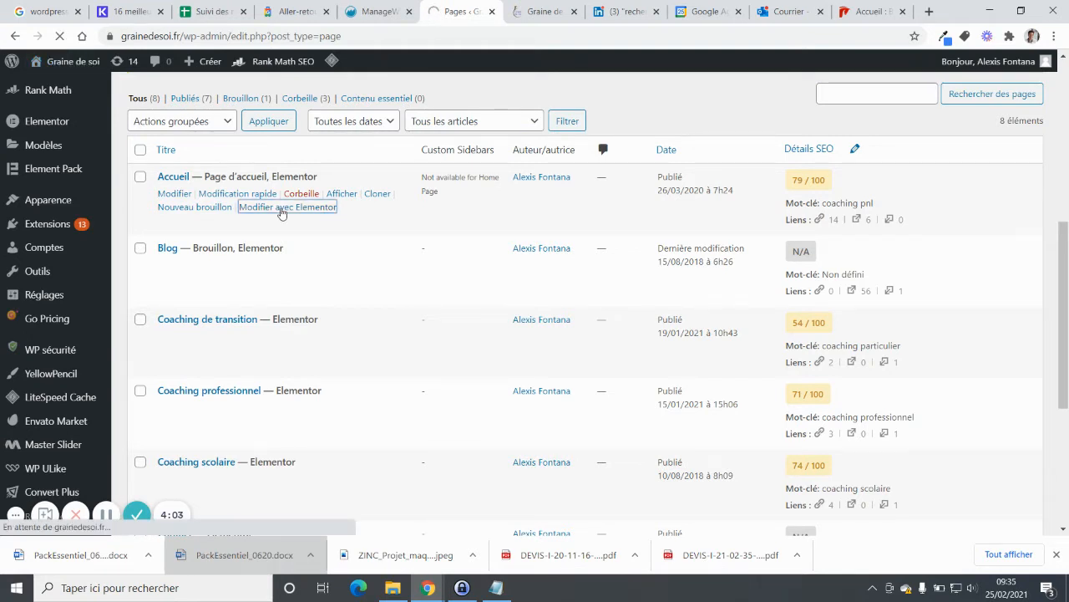
Step: View the public home page's own Elementor editing option, and return to the Elementor editor
{"action": "left_click", "coordinate": [533, 7]}
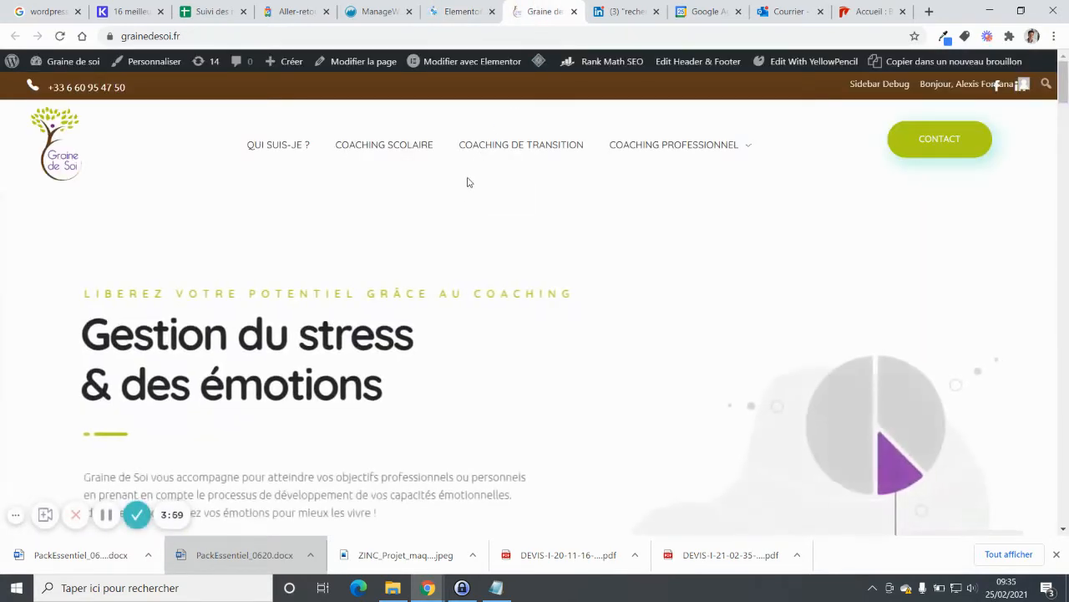
{"action": "mouse_move", "coordinate": [452, 64]}
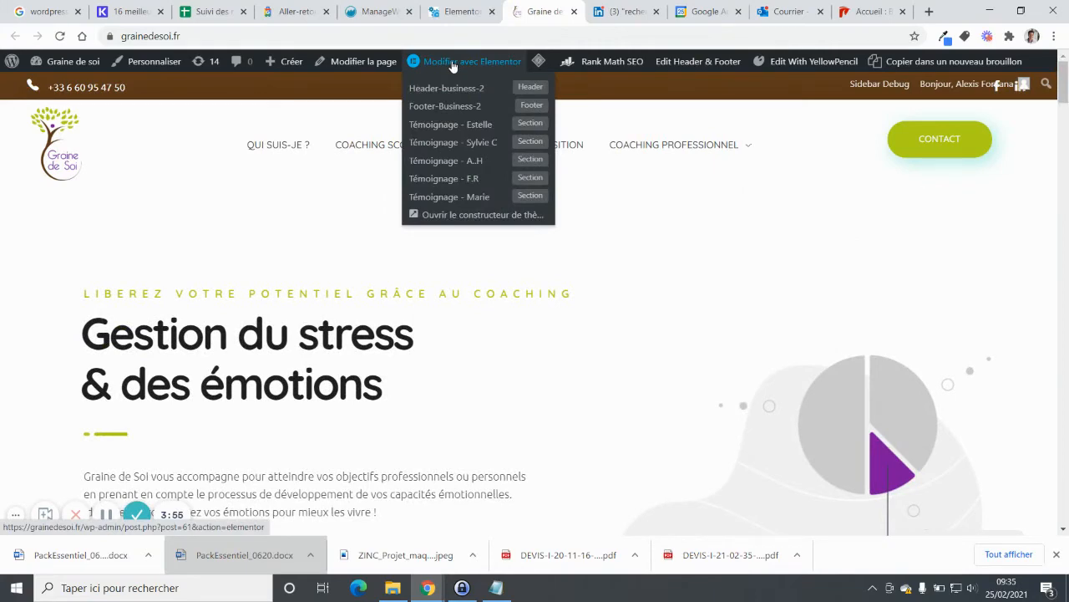
{"action": "left_click", "coordinate": [452, 65]}
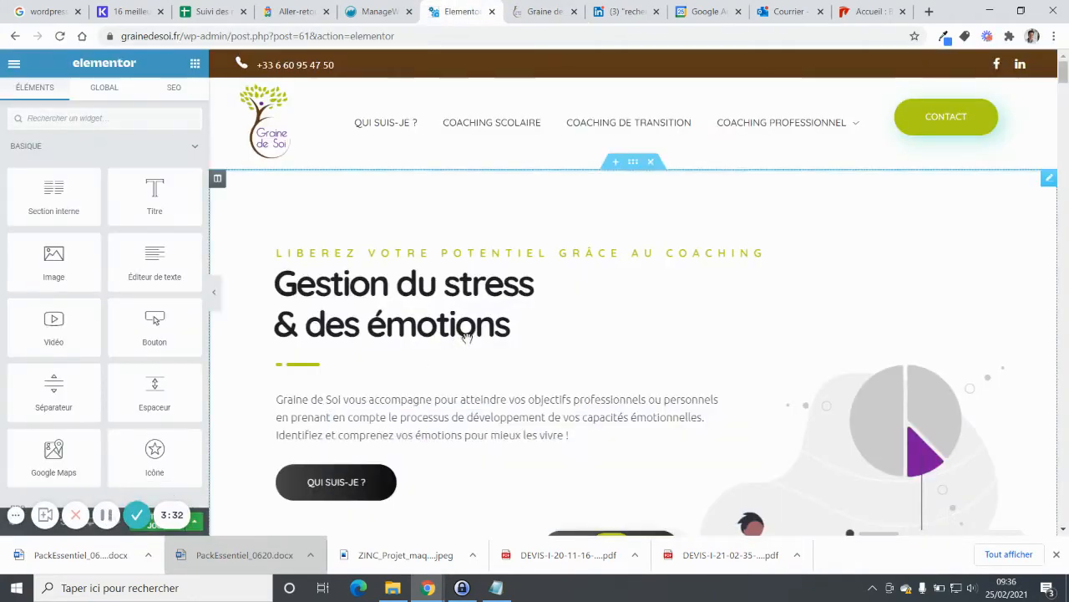
Step: Inspect the "Vous cherchez comment faire pour changer," heading's secondary Before Text, and open the "comment avancer" heading's settings
{"action": "scroll", "coordinate": [584, 313], "scroll_direction": "down", "scroll_amount": 5}
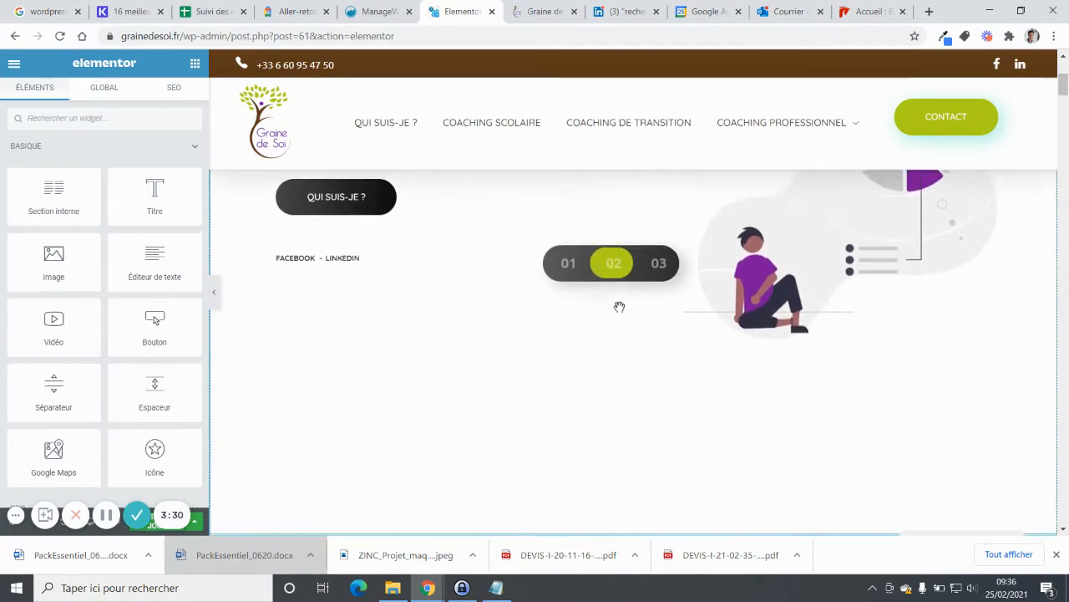
{"action": "scroll", "coordinate": [618, 306], "scroll_direction": "up", "scroll_amount": 6}
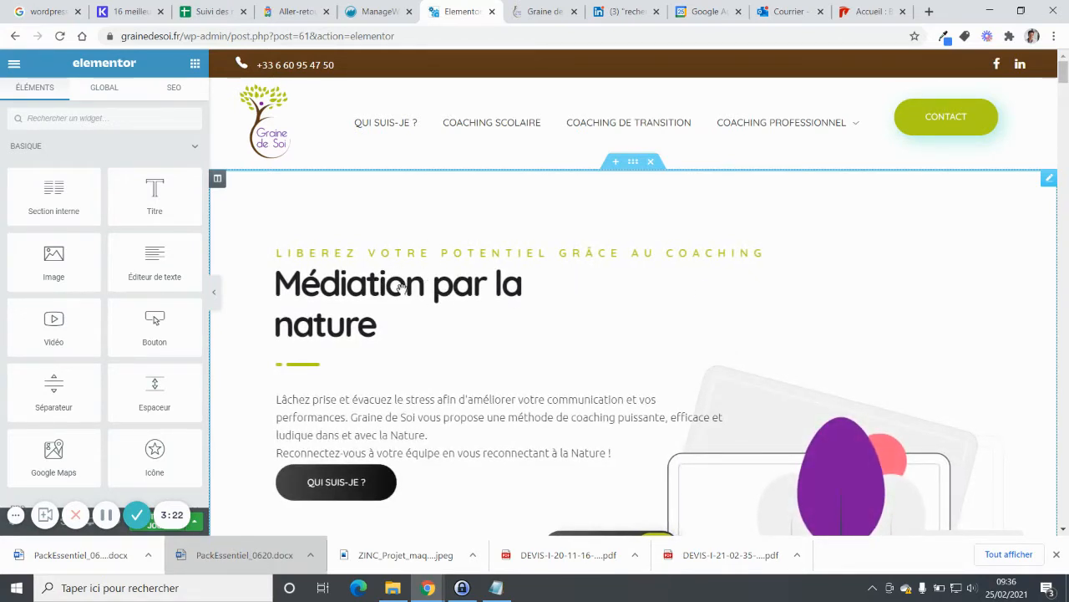
{"action": "scroll", "coordinate": [515, 294], "scroll_direction": "down", "scroll_amount": 5}
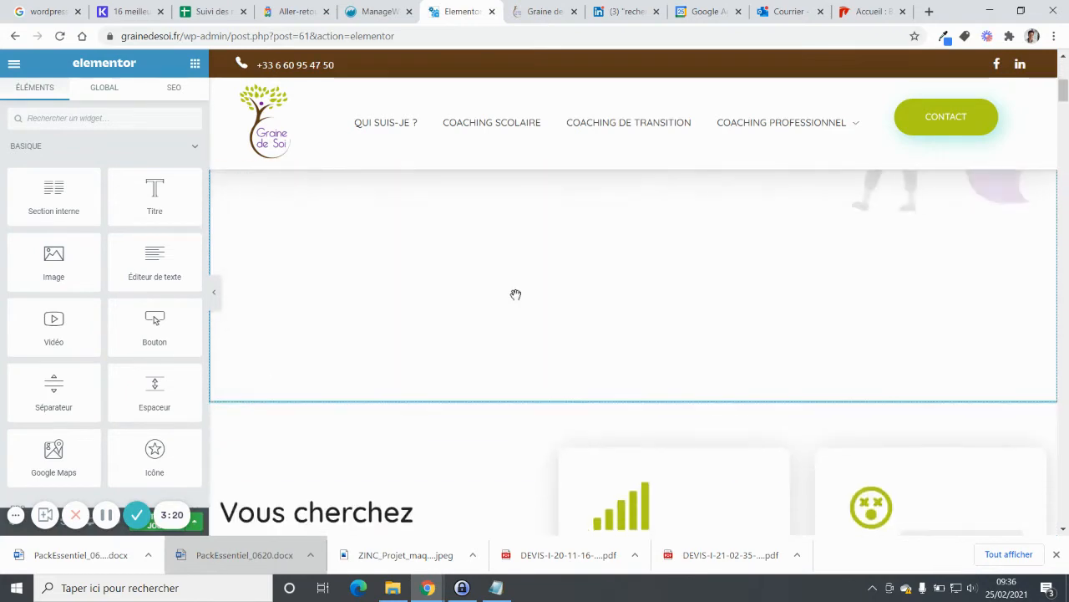
{"action": "scroll", "coordinate": [516, 295], "scroll_direction": "down", "scroll_amount": 3}
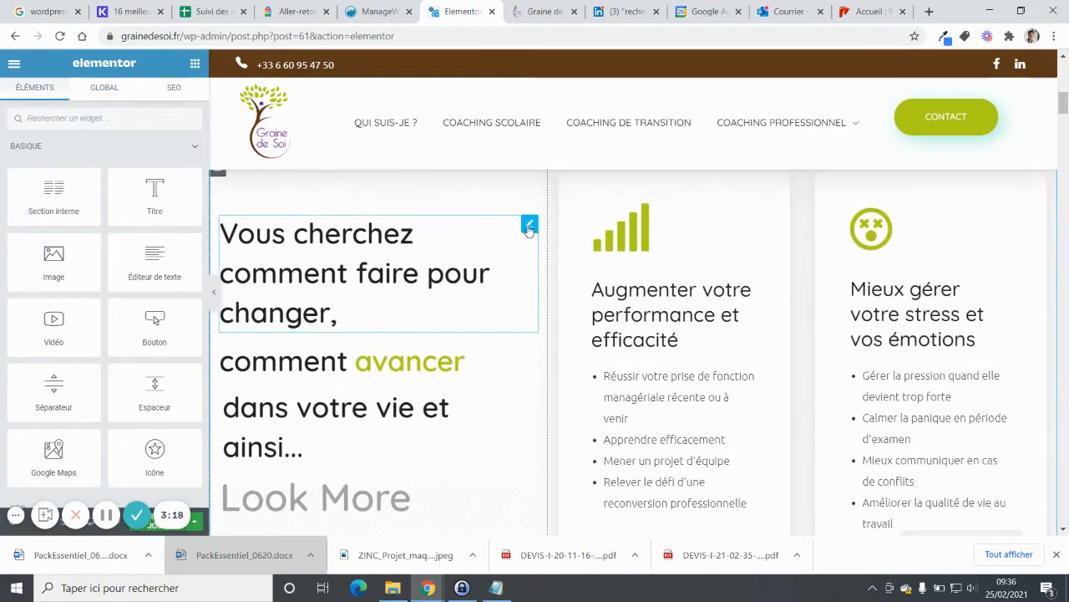
{"action": "scroll", "coordinate": [528, 243], "scroll_direction": "up", "scroll_amount": 1}
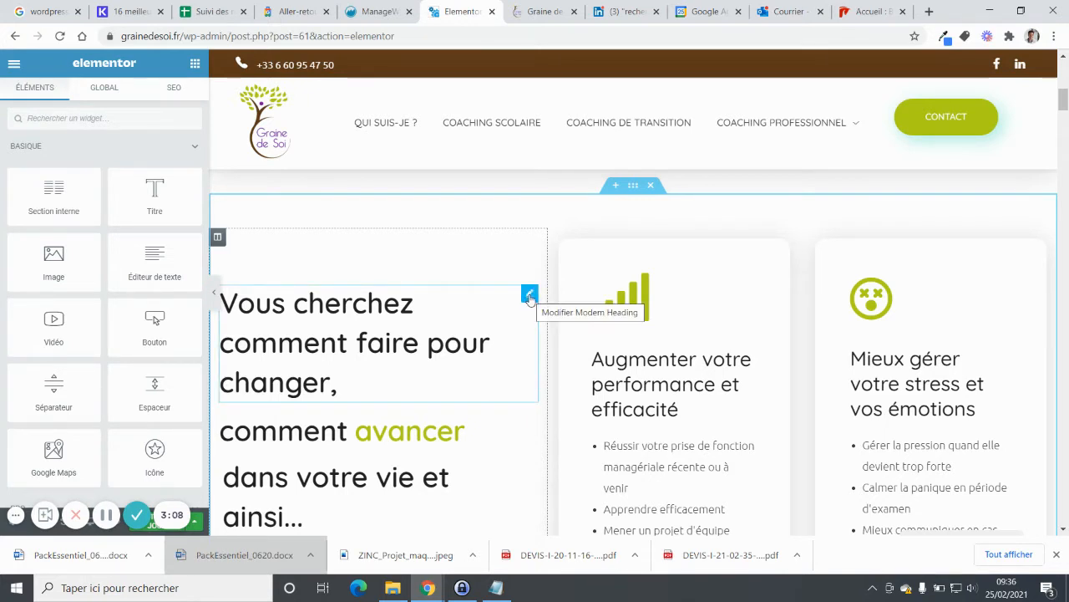
{"action": "left_click", "coordinate": [529, 296]}
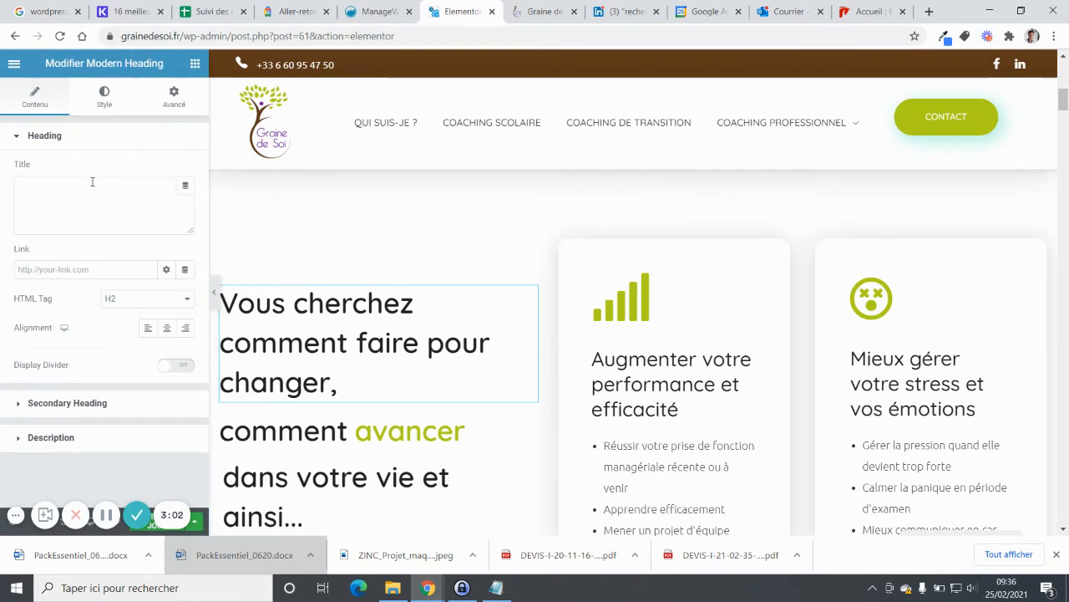
{"action": "left_click", "coordinate": [87, 405]}
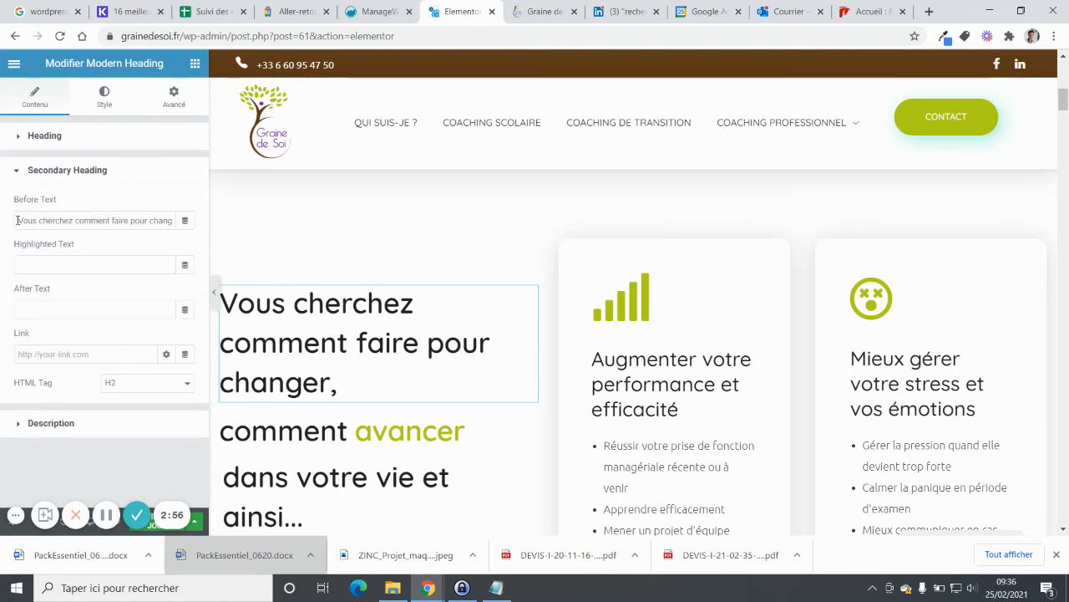
{"action": "left_click_drag", "start_coordinate": [87, 222], "coordinate": [139, 239]}
{"action": "left_click", "coordinate": [325, 435]}
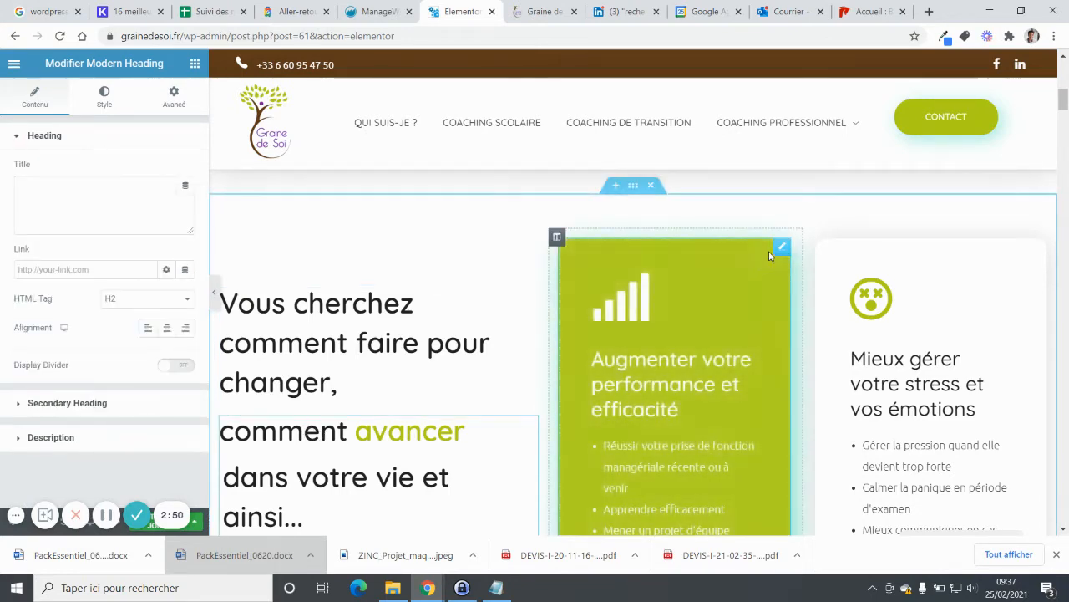
Step: Inspect the title and bullet-list content of the "Augmenter votre performance et efficacité" info box, and display its style settings
{"action": "left_click", "coordinate": [782, 249]}
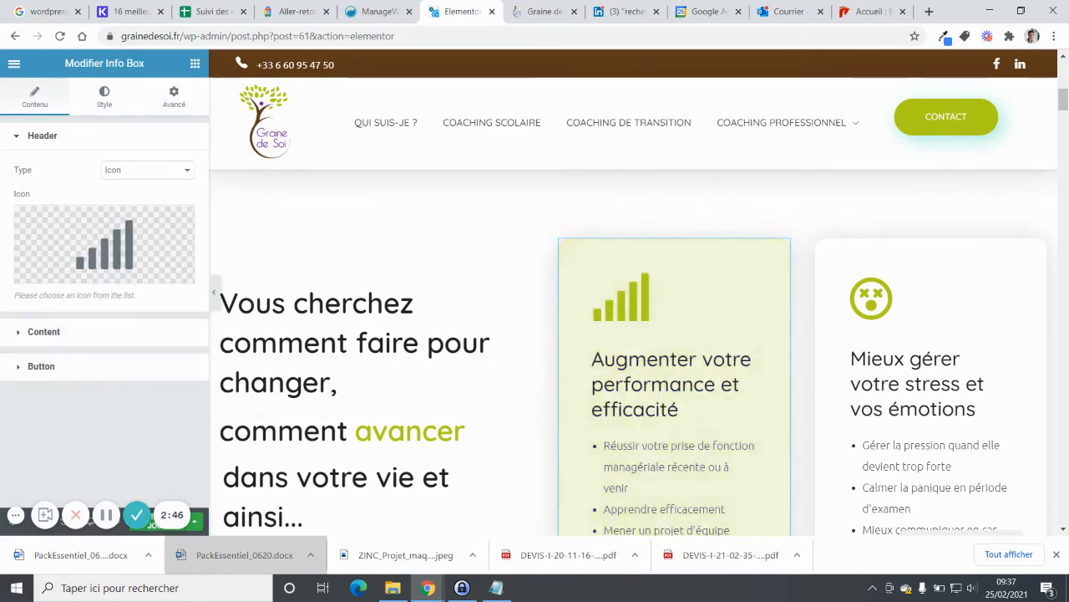
{"action": "left_click", "coordinate": [46, 332]}
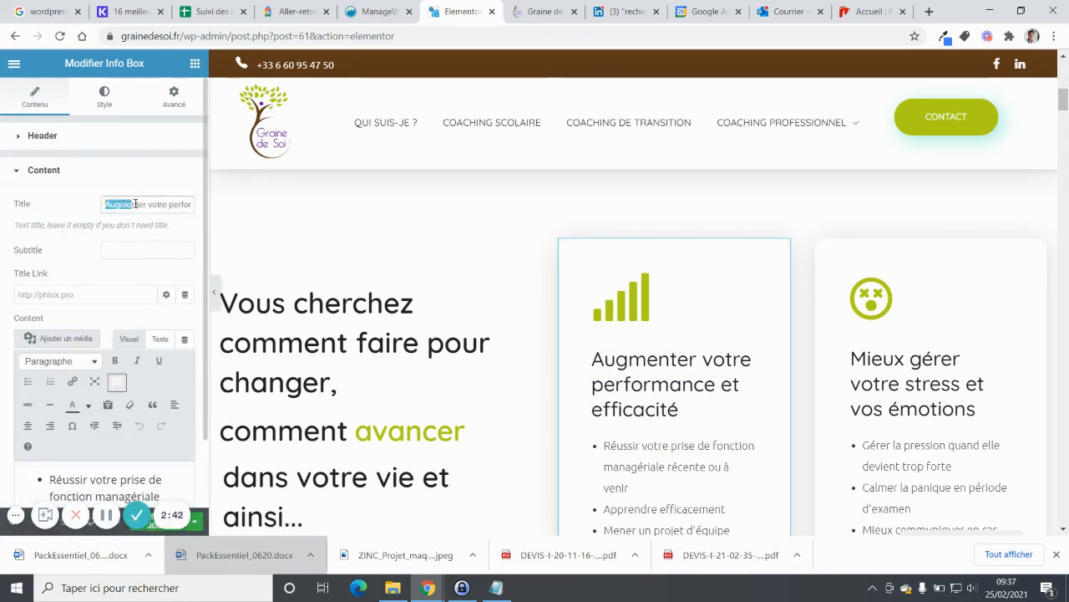
{"action": "scroll", "coordinate": [90, 355], "scroll_direction": "down", "scroll_amount": 3}
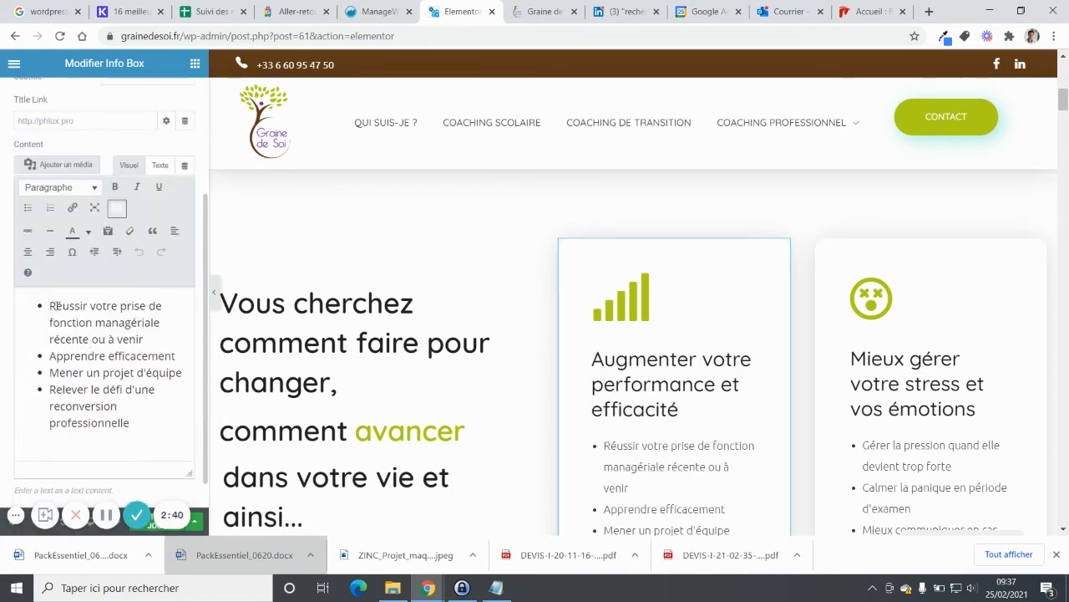
{"action": "left_click_drag", "start_coordinate": [50, 303], "coordinate": [131, 423]}
{"action": "scroll", "coordinate": [167, 261], "scroll_direction": "up", "scroll_amount": 3}
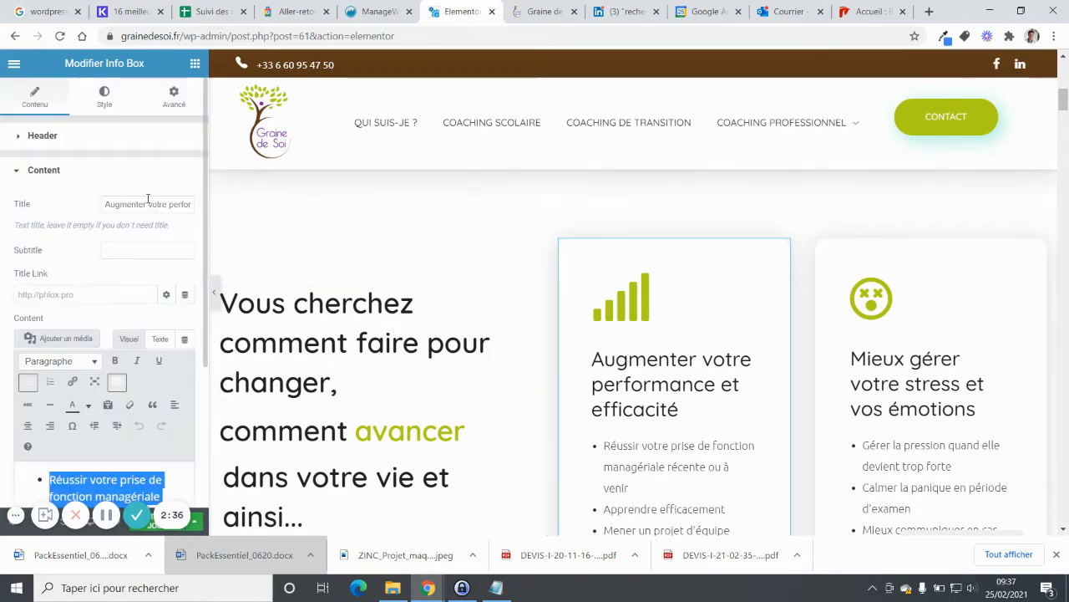
{"action": "left_click", "coordinate": [104, 97]}
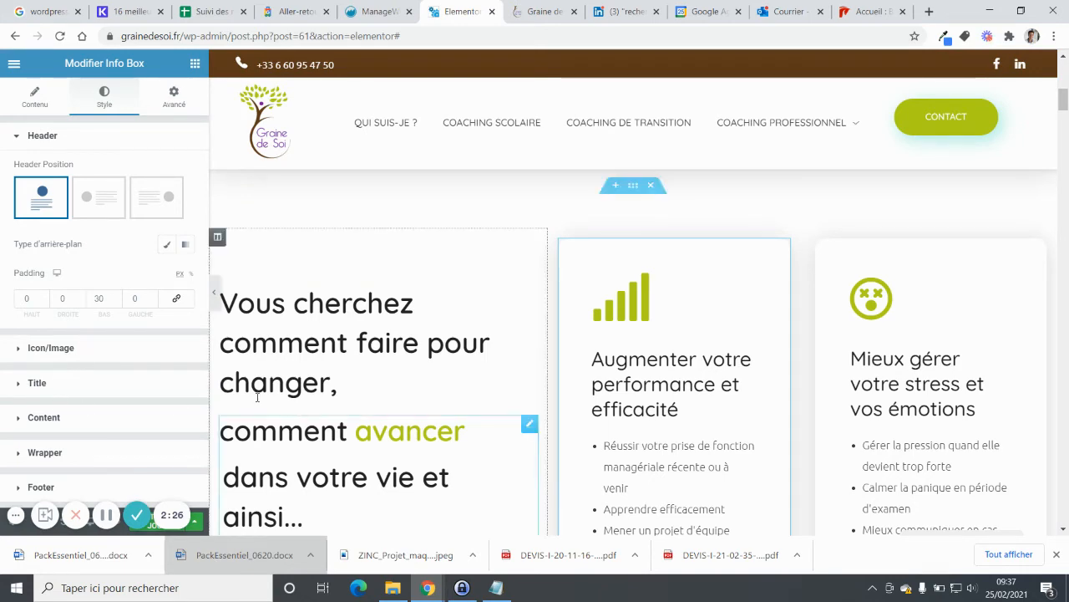
Step: Open the "Mon approche" heading and the text block beneath it for editing, and review the block's full text
{"action": "scroll", "coordinate": [732, 349], "scroll_direction": "down", "scroll_amount": 1}
{"action": "scroll", "coordinate": [732, 349], "scroll_direction": "down", "scroll_amount": 6}
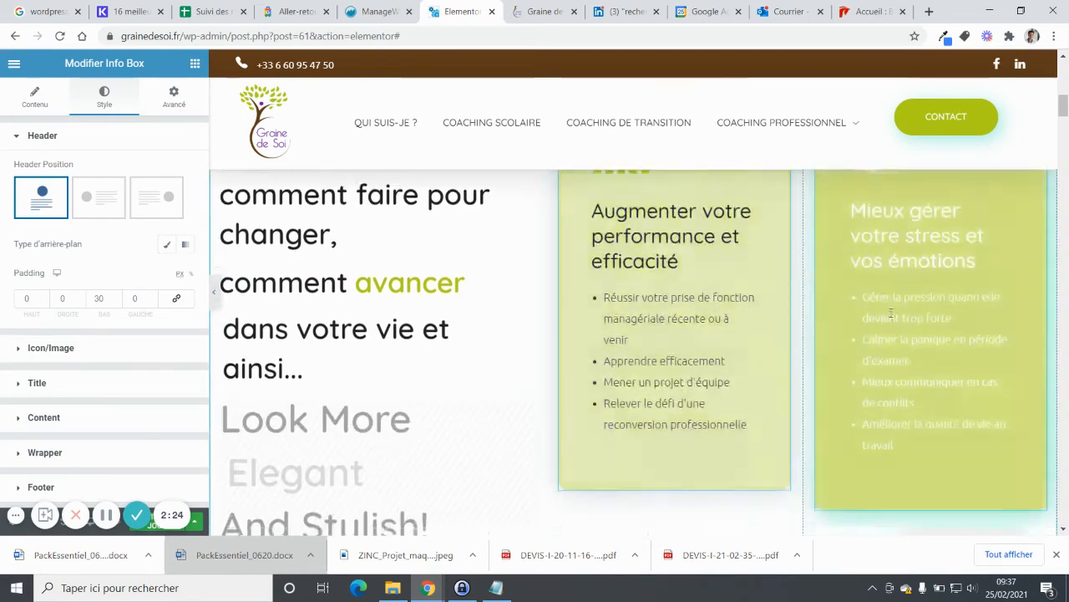
{"action": "scroll", "coordinate": [715, 298], "scroll_direction": "down", "scroll_amount": 6}
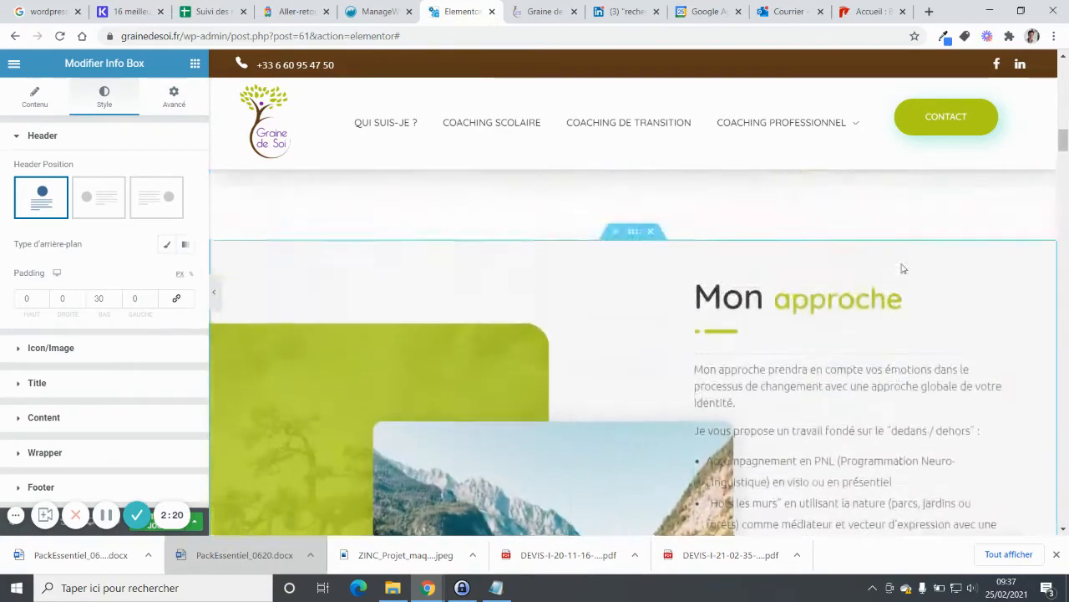
{"action": "left_click", "coordinate": [874, 306]}
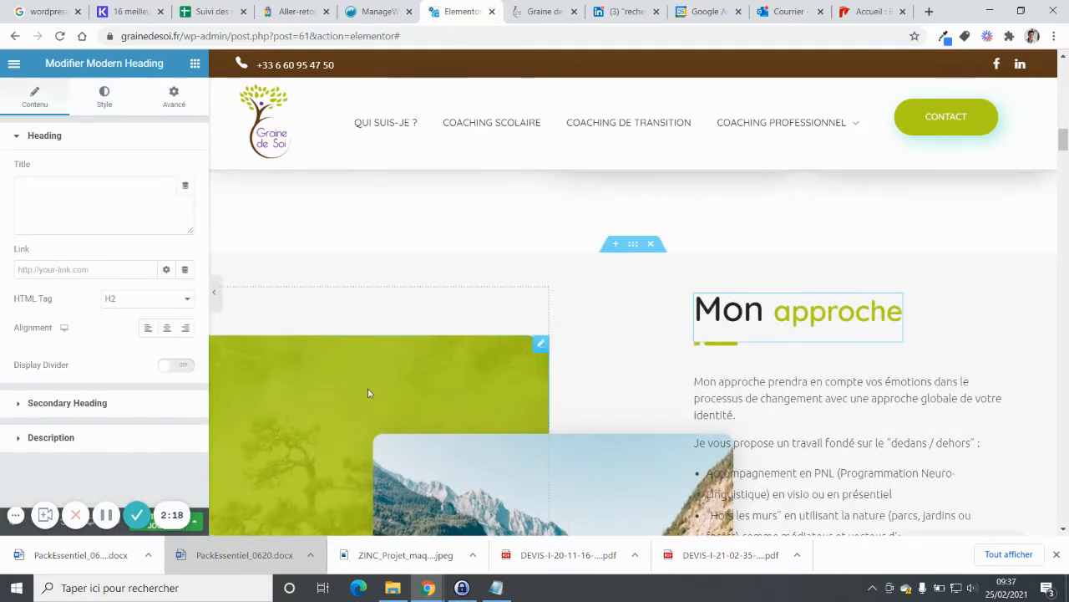
{"action": "scroll", "coordinate": [876, 310], "scroll_direction": "down", "scroll_amount": 2}
{"action": "left_click", "coordinate": [998, 235]}
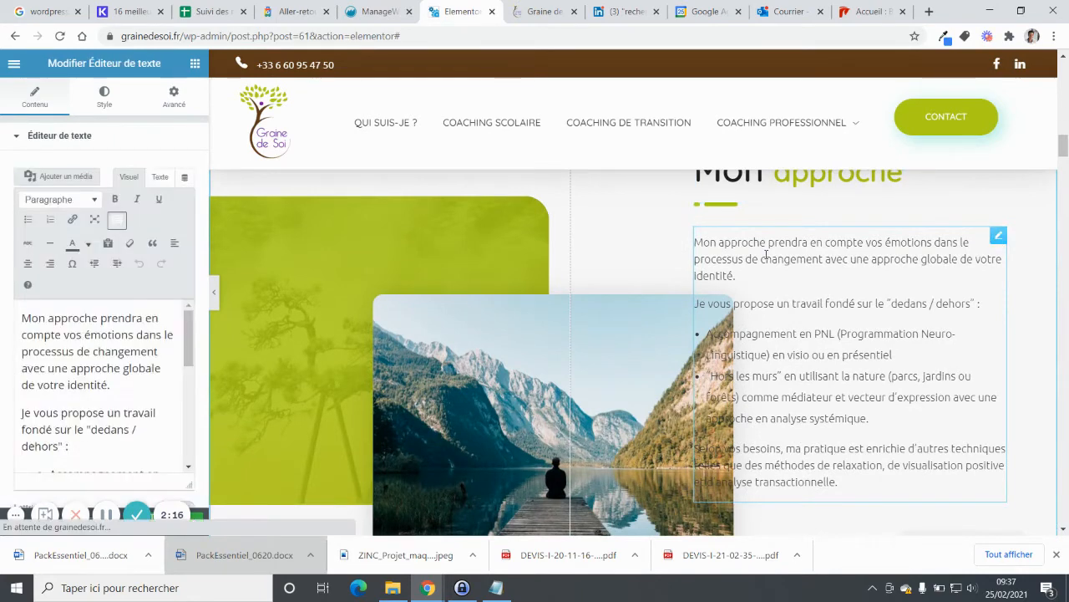
{"action": "scroll", "coordinate": [83, 369], "scroll_direction": "down", "scroll_amount": 4}
{"action": "scroll", "coordinate": [83, 368], "scroll_direction": "down", "scroll_amount": 1}
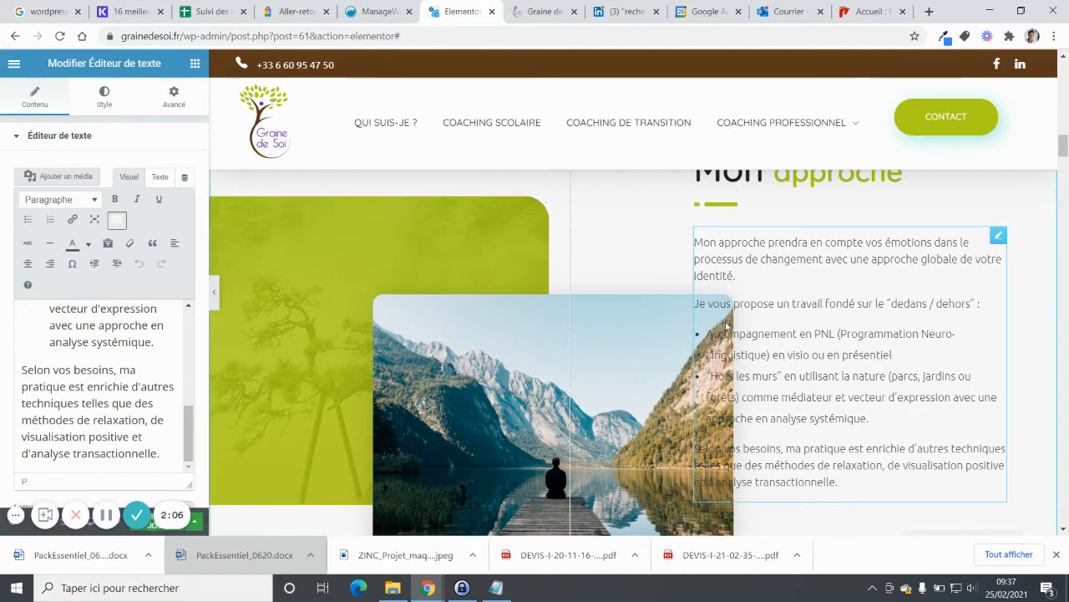
Step: Open the media library for the mountain lake image in the "Mon approche" section, and close it without replacing the image
{"action": "scroll", "coordinate": [727, 326], "scroll_direction": "down", "scroll_amount": 4}
{"action": "scroll", "coordinate": [530, 318], "scroll_direction": "up", "scroll_amount": 3}
{"action": "left_click", "coordinate": [450, 276]}
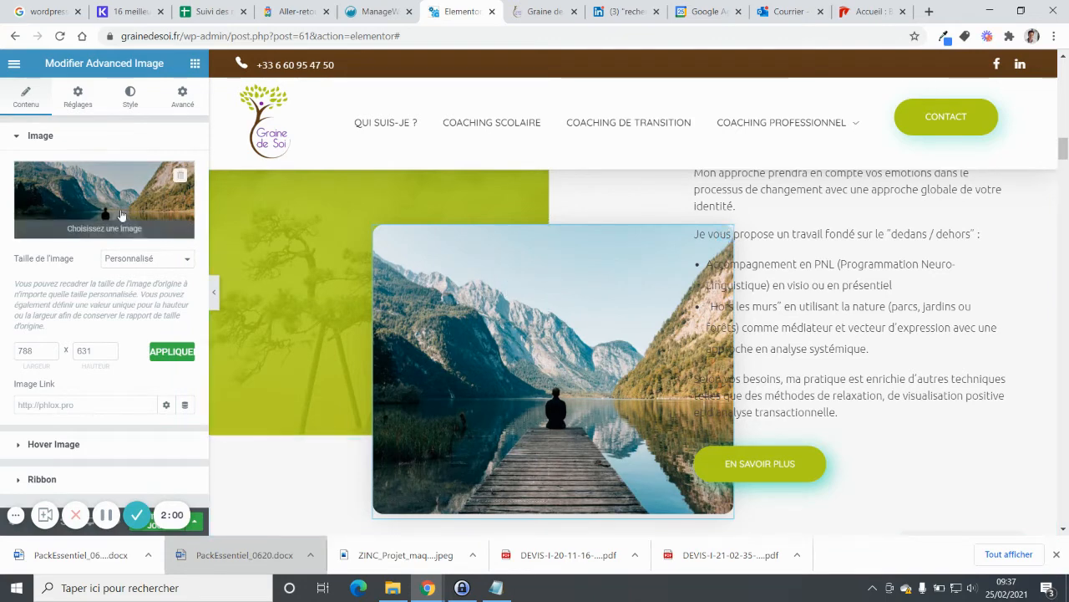
{"action": "left_click", "coordinate": [116, 203]}
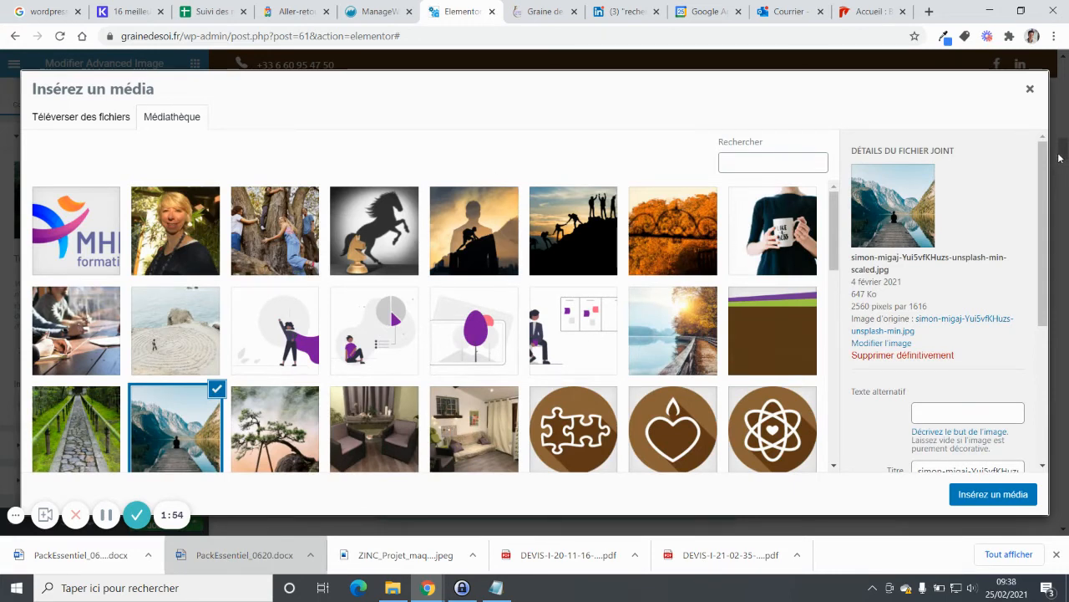
{"action": "left_click", "coordinate": [1030, 89]}
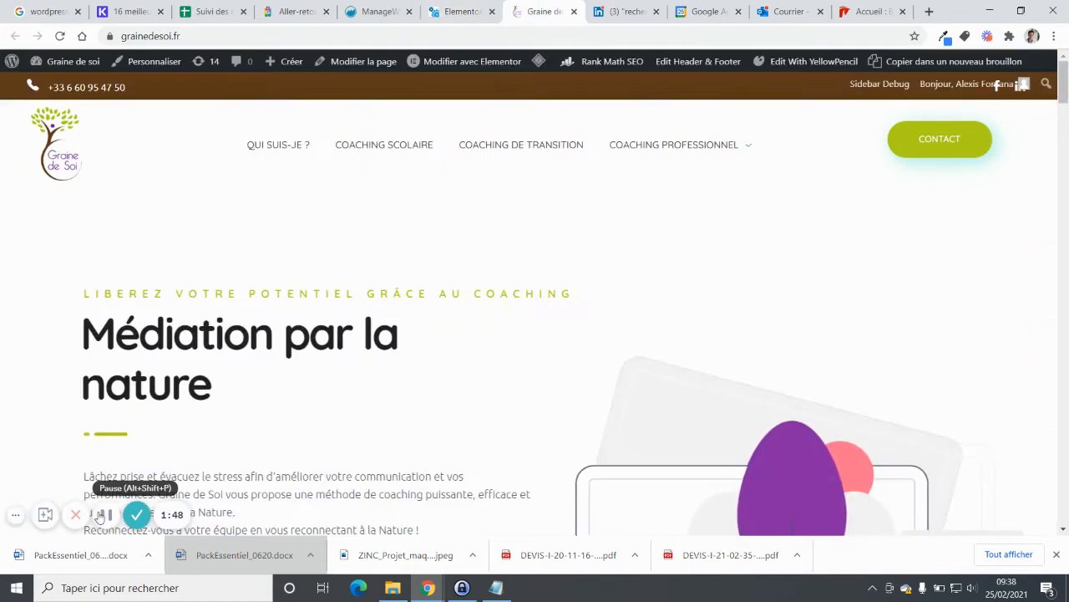
Step: Switch to the live home page and review its rotating slider and the info boxes beneath it
{"action": "key", "text": "ctrl+Tab"}
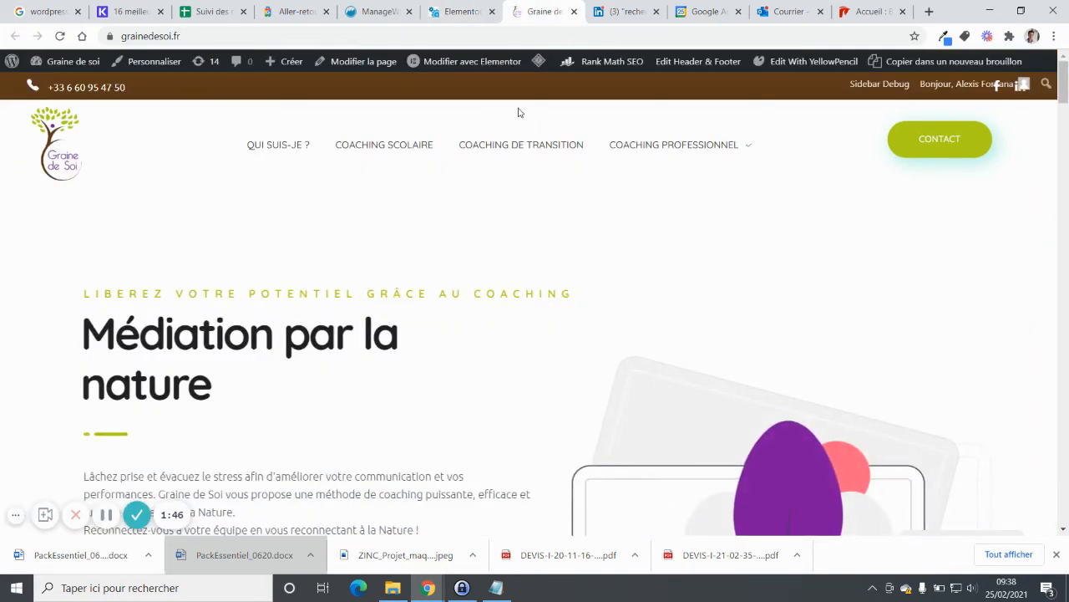
{"action": "scroll", "coordinate": [461, 308], "scroll_direction": "down", "scroll_amount": 5}
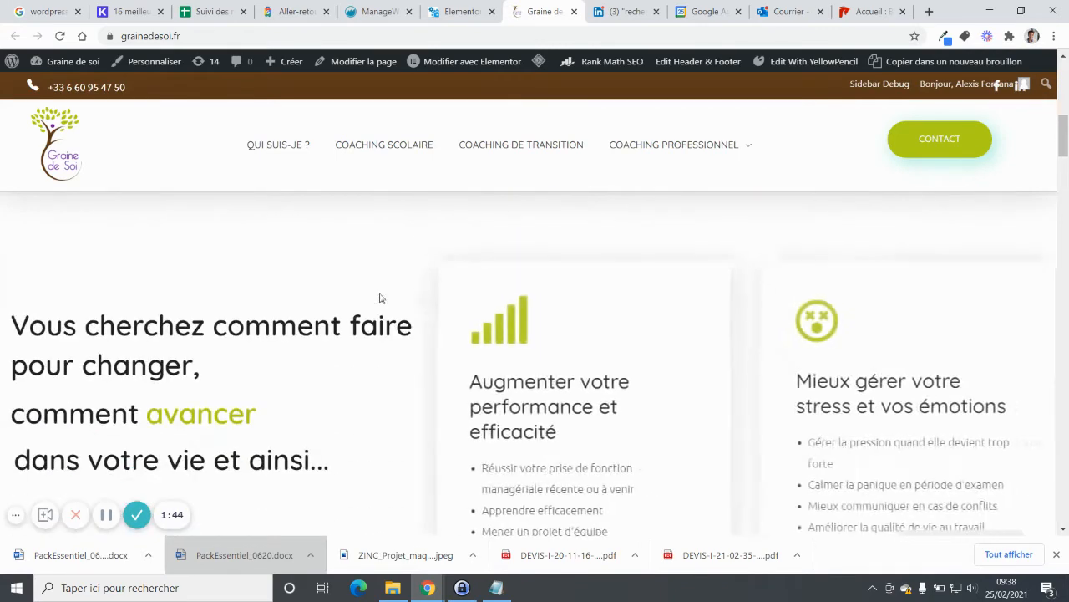
{"action": "scroll", "coordinate": [451, 218], "scroll_direction": "up", "scroll_amount": 2}
{"action": "mouse_move", "coordinate": [541, 64]}
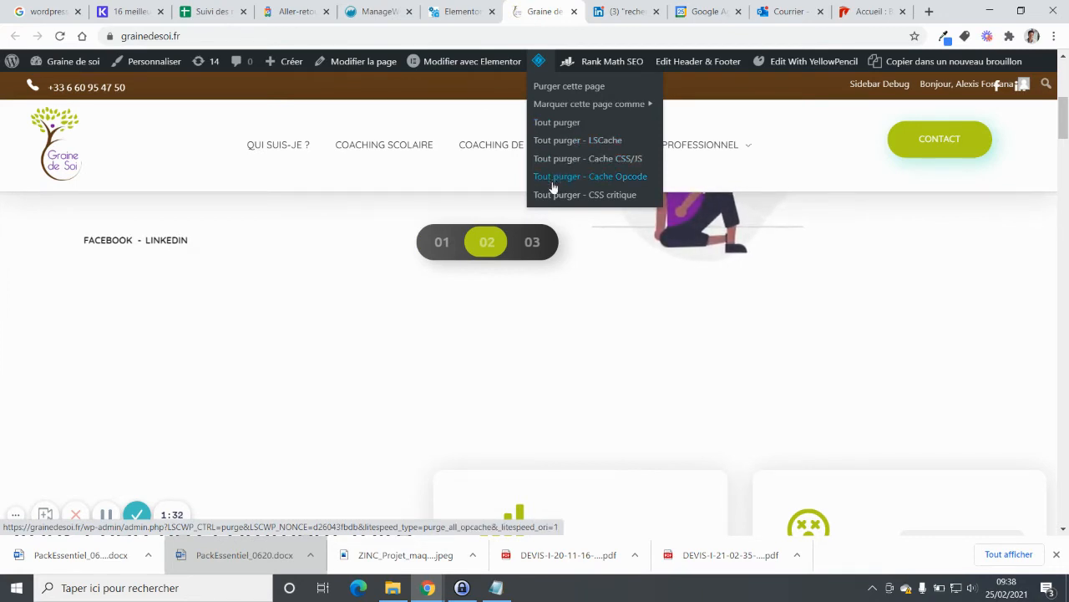
Step: Open the home page slider in Master Slider from the WordPress dashboard and review its slides and overlay layers
{"action": "scroll", "coordinate": [699, 376], "scroll_direction": "down", "scroll_amount": 2}
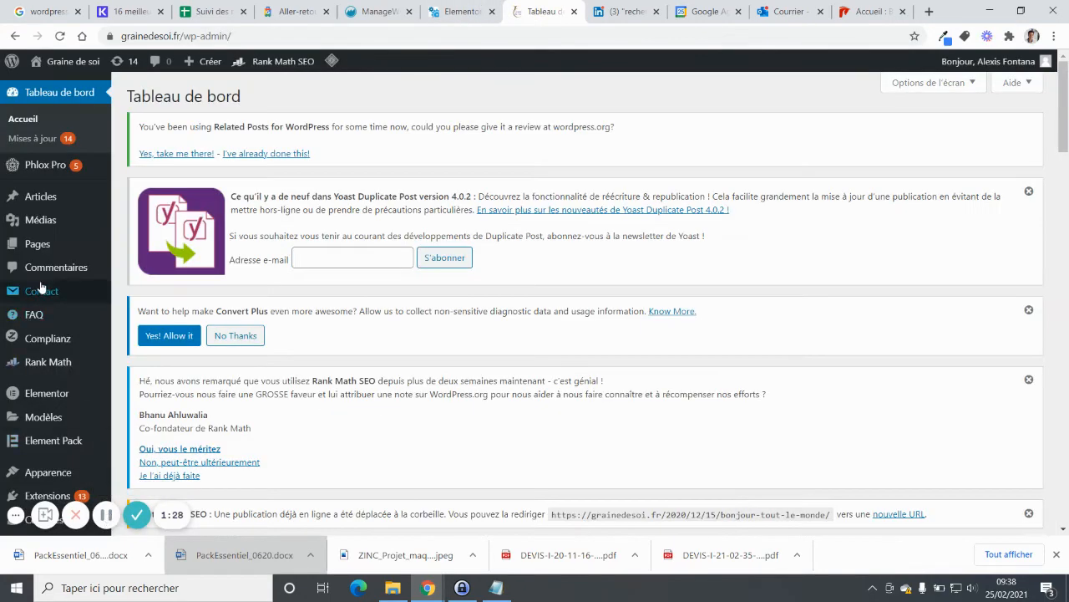
{"action": "scroll", "coordinate": [67, 309], "scroll_direction": "down", "scroll_amount": 4}
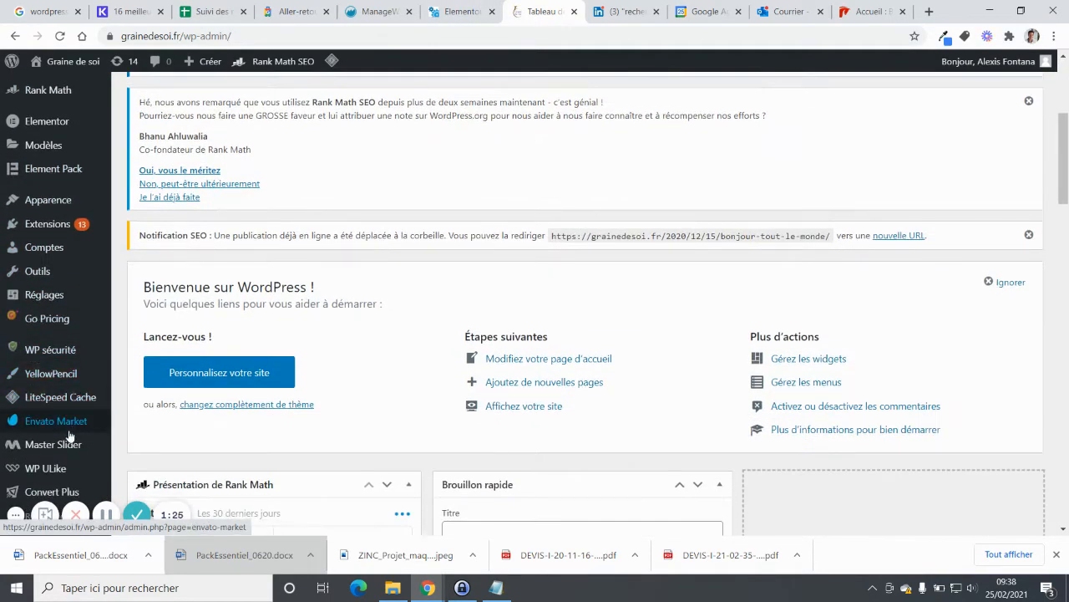
{"action": "mouse_move", "coordinate": [52, 451]}
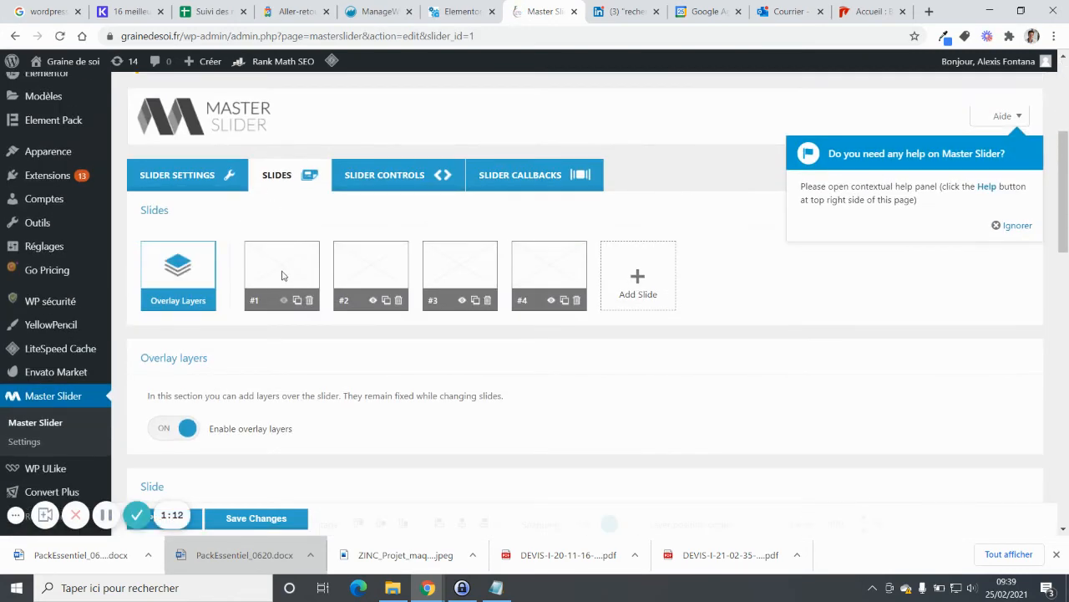
{"action": "scroll", "coordinate": [439, 334], "scroll_direction": "down", "scroll_amount": 3}
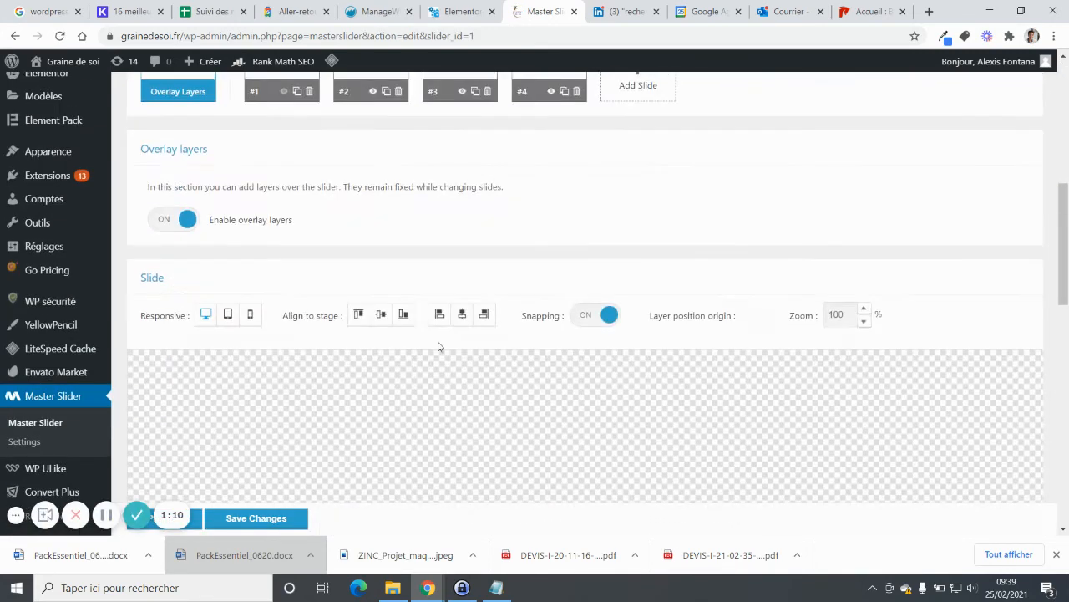
{"action": "scroll", "coordinate": [357, 341], "scroll_direction": "up", "scroll_amount": 5}
{"action": "scroll", "coordinate": [363, 411], "scroll_direction": "down", "scroll_amount": 2}
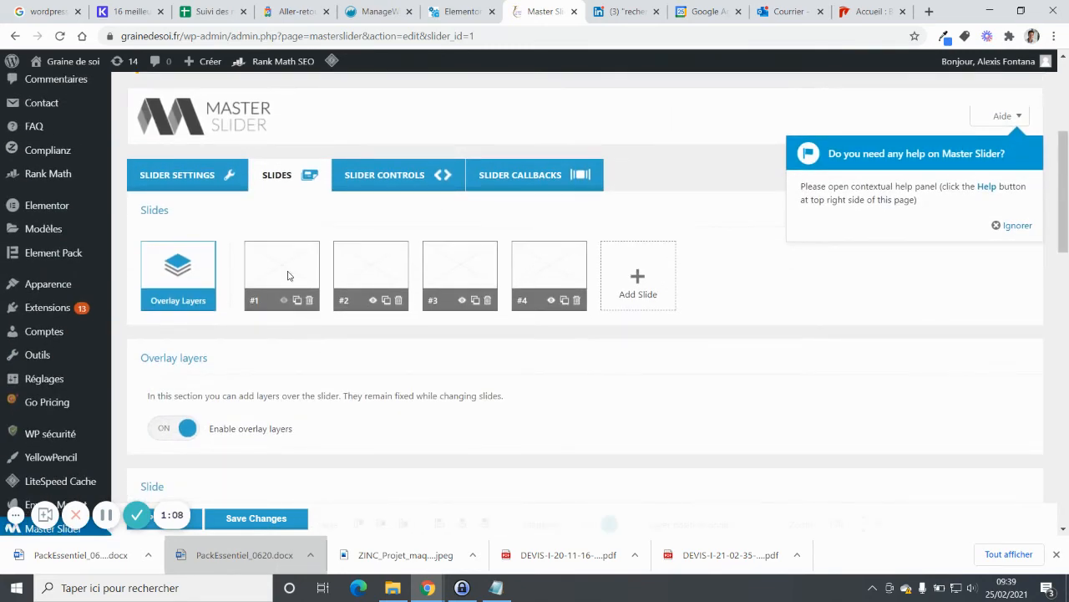
Step: Select slide #1, switch to slide #2, and inspect the slide's settings and text layers
{"action": "left_click", "coordinate": [287, 276]}
{"action": "scroll", "coordinate": [301, 334], "scroll_direction": "down", "scroll_amount": 4}
{"action": "scroll", "coordinate": [328, 369], "scroll_direction": "up", "scroll_amount": 4}
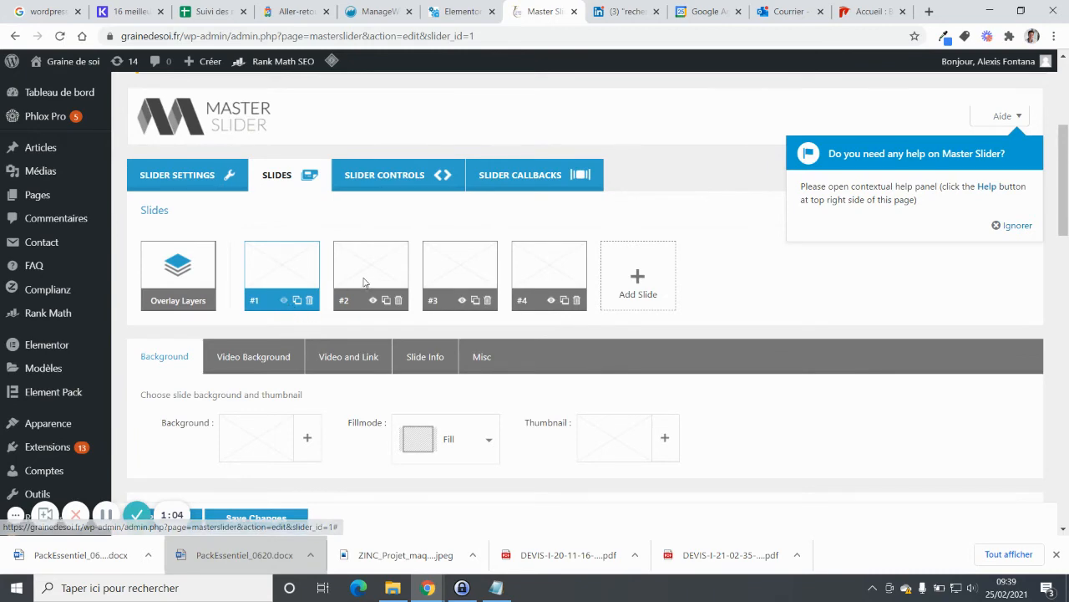
{"action": "left_click", "coordinate": [396, 261]}
{"action": "scroll", "coordinate": [430, 324], "scroll_direction": "down", "scroll_amount": 4}
{"action": "scroll", "coordinate": [431, 323], "scroll_direction": "down", "scroll_amount": 5}
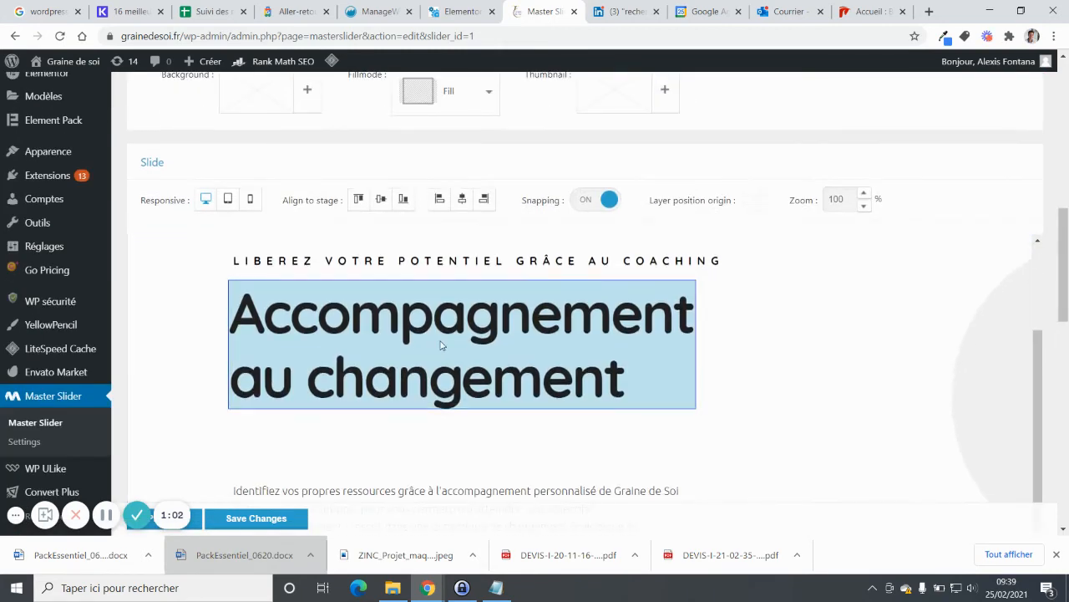
Step: Select the "LIBEREZ VOTRE POTENTIEL GRÂCE AU COACHING" layer and show its text content editor
{"action": "scroll", "coordinate": [561, 386], "scroll_direction": "up", "scroll_amount": 4}
{"action": "scroll", "coordinate": [512, 345], "scroll_direction": "up", "scroll_amount": 2}
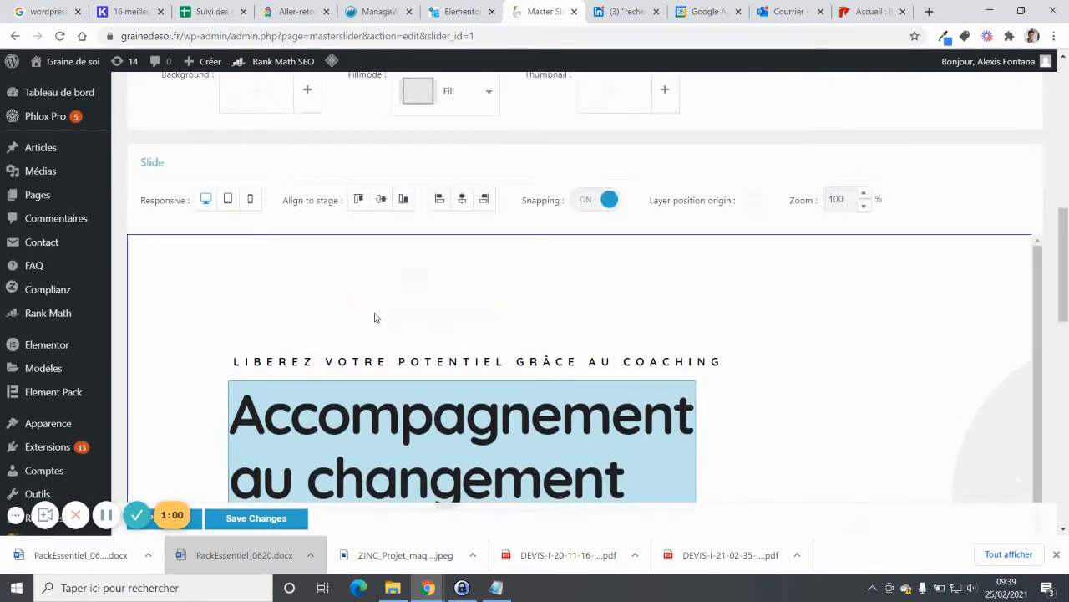
{"action": "scroll", "coordinate": [375, 313], "scroll_direction": "down", "scroll_amount": 1}
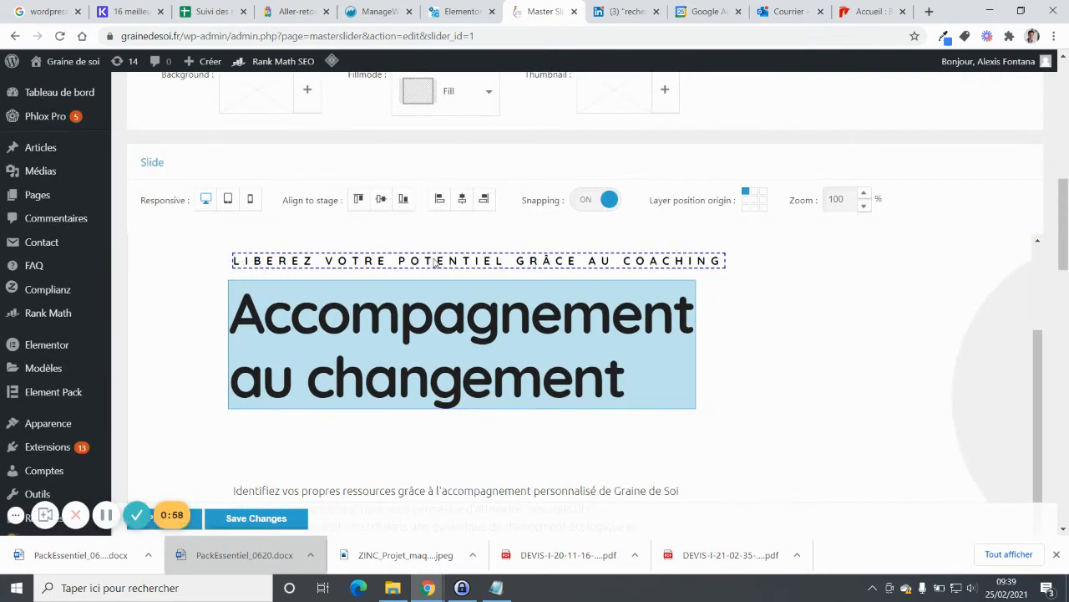
{"action": "scroll", "coordinate": [434, 262], "scroll_direction": "down", "scroll_amount": 12}
{"action": "scroll", "coordinate": [366, 300], "scroll_direction": "down", "scroll_amount": 4}
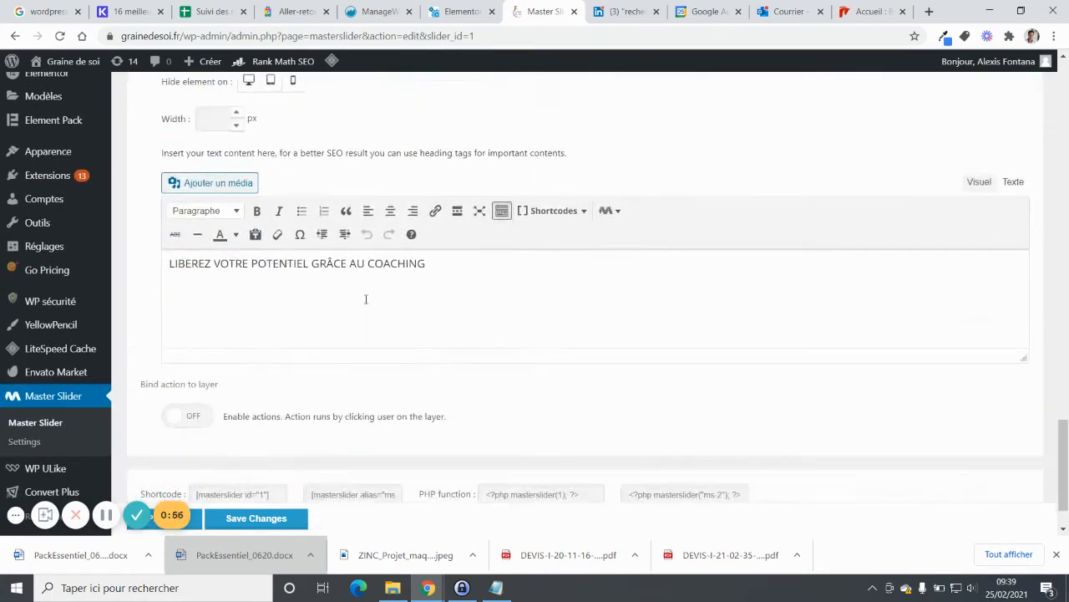
Step: Select the "Accompagnement au changement" title layer and show its text content editor and where the slider is saved
{"action": "scroll", "coordinate": [386, 292], "scroll_direction": "up", "scroll_amount": 12}
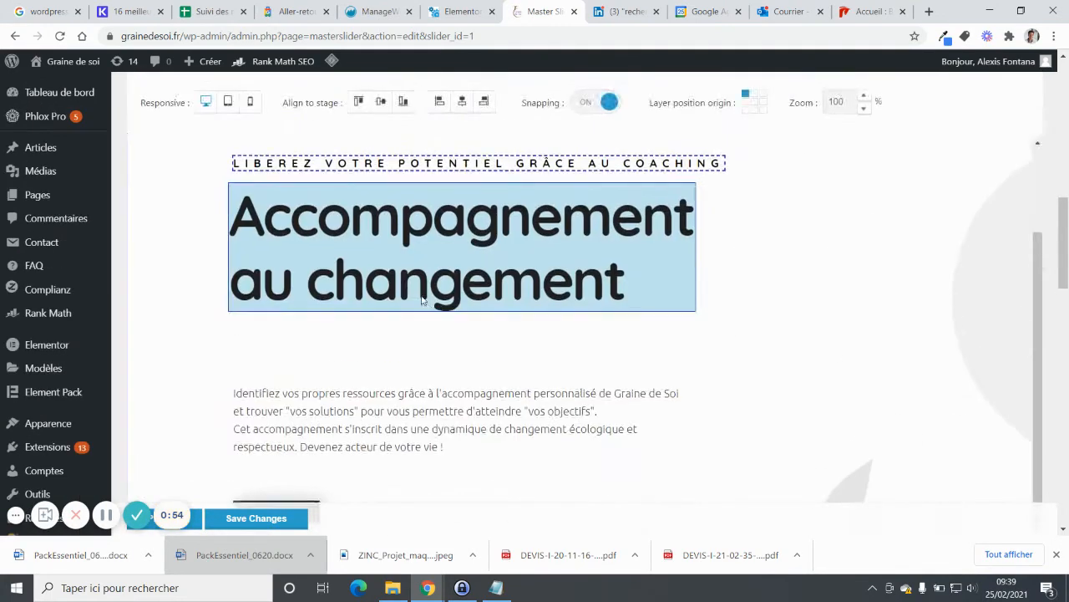
{"action": "scroll", "coordinate": [392, 251], "scroll_direction": "down", "scroll_amount": 3}
{"action": "scroll", "coordinate": [398, 286], "scroll_direction": "down", "scroll_amount": 12}
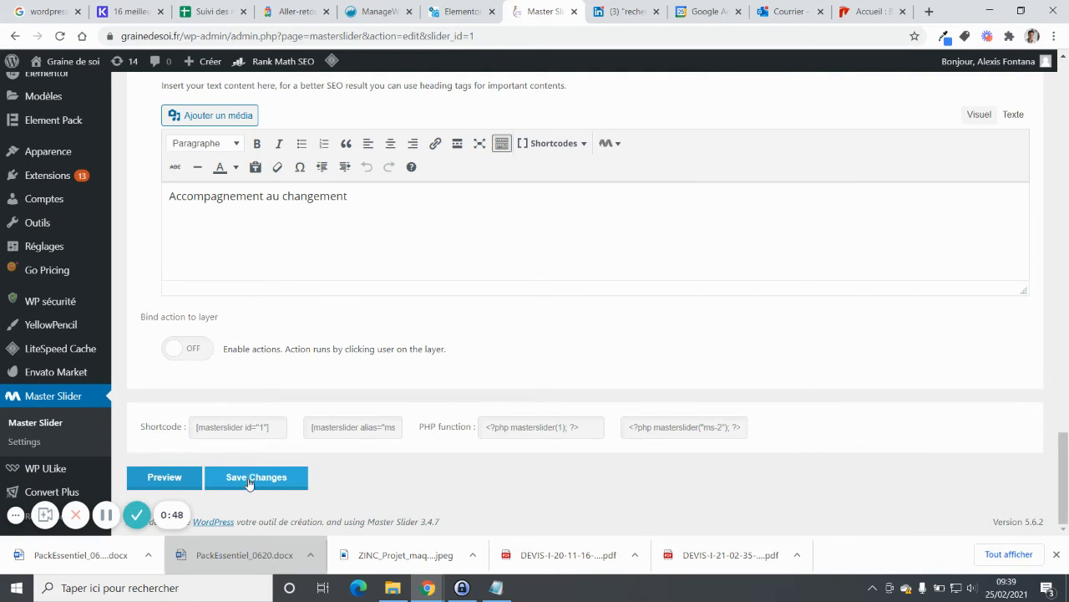
{"action": "left_click", "coordinate": [106, 513]}
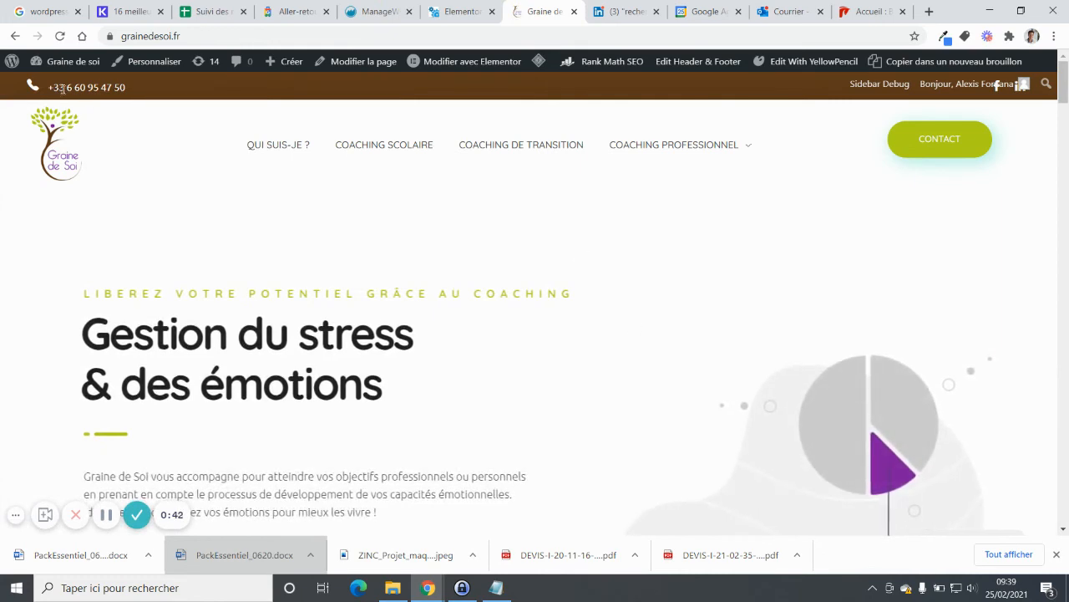
Step: Open Footer-Business-2 in Elementor from the live home page, and review the text block under "GRAINE DE SOI" in its editor
{"action": "mouse_move", "coordinate": [481, 64]}
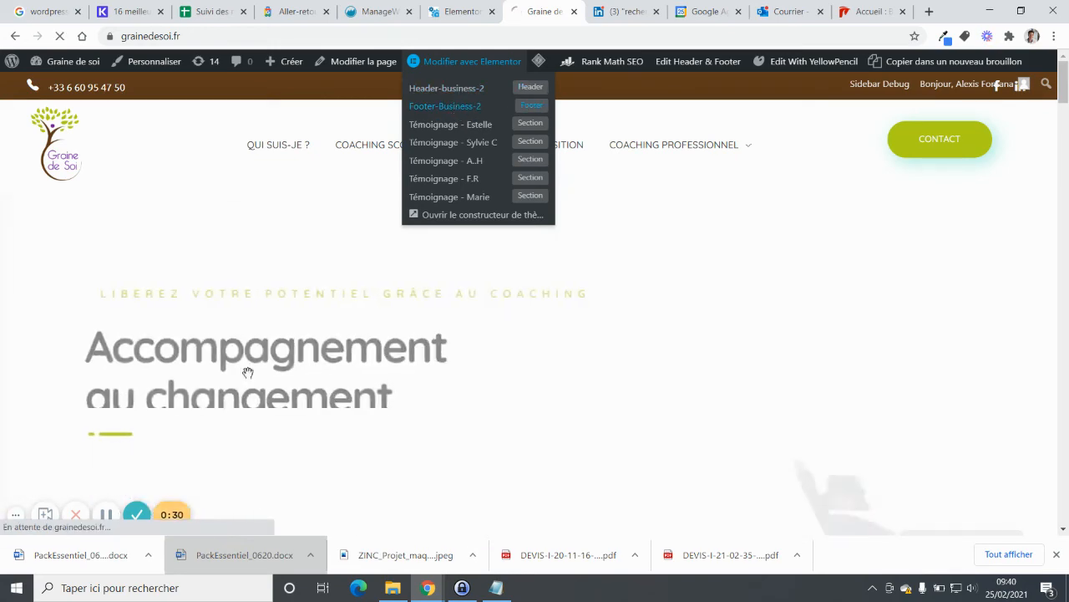
{"action": "left_click", "coordinate": [456, 107]}
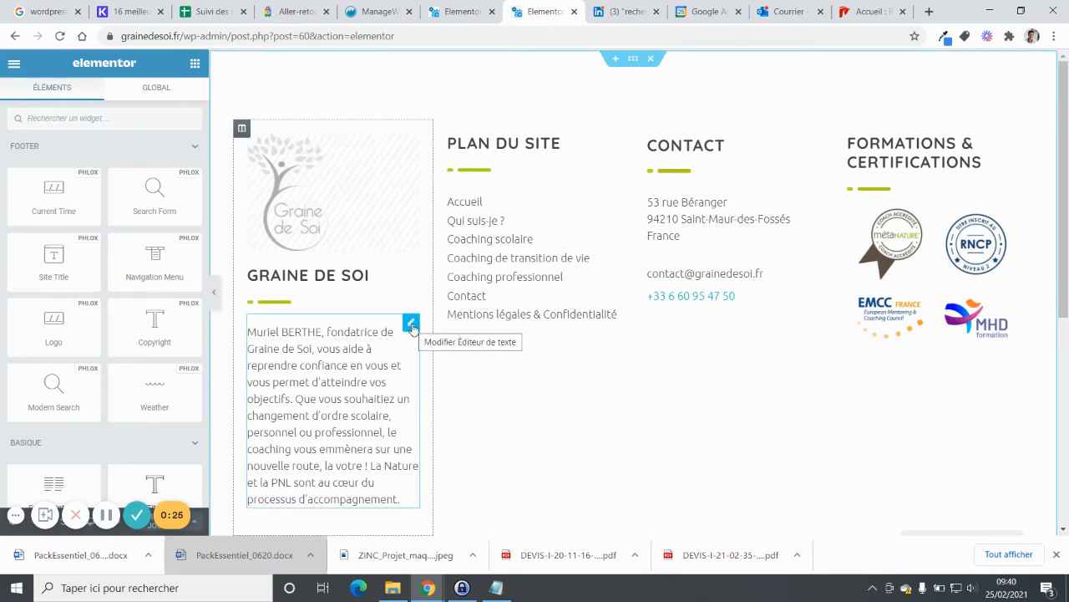
{"action": "left_click", "coordinate": [411, 325]}
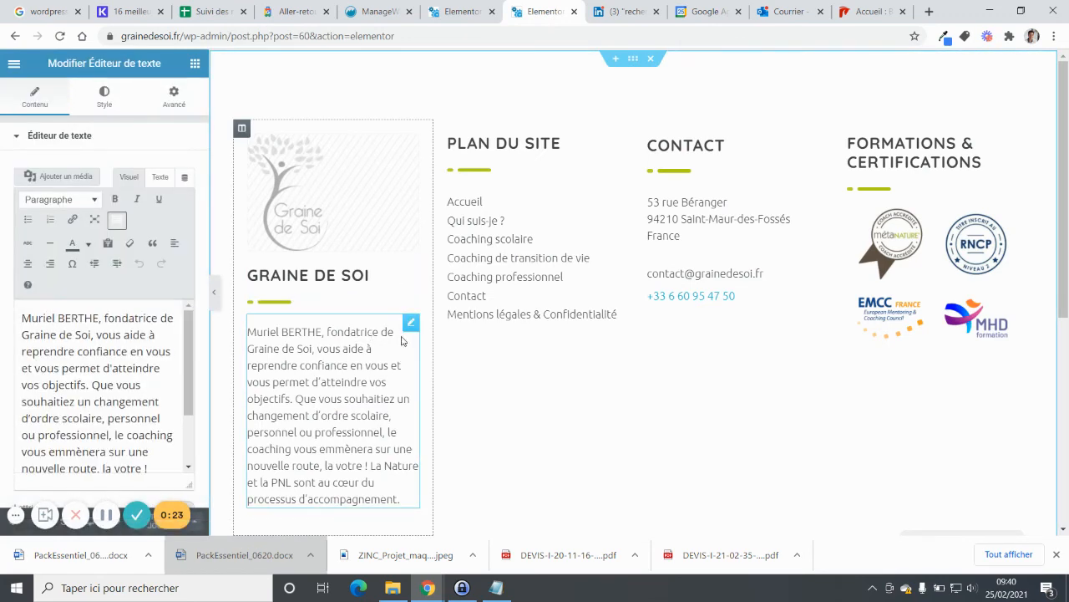
{"action": "scroll", "coordinate": [135, 335], "scroll_direction": "down", "scroll_amount": 2}
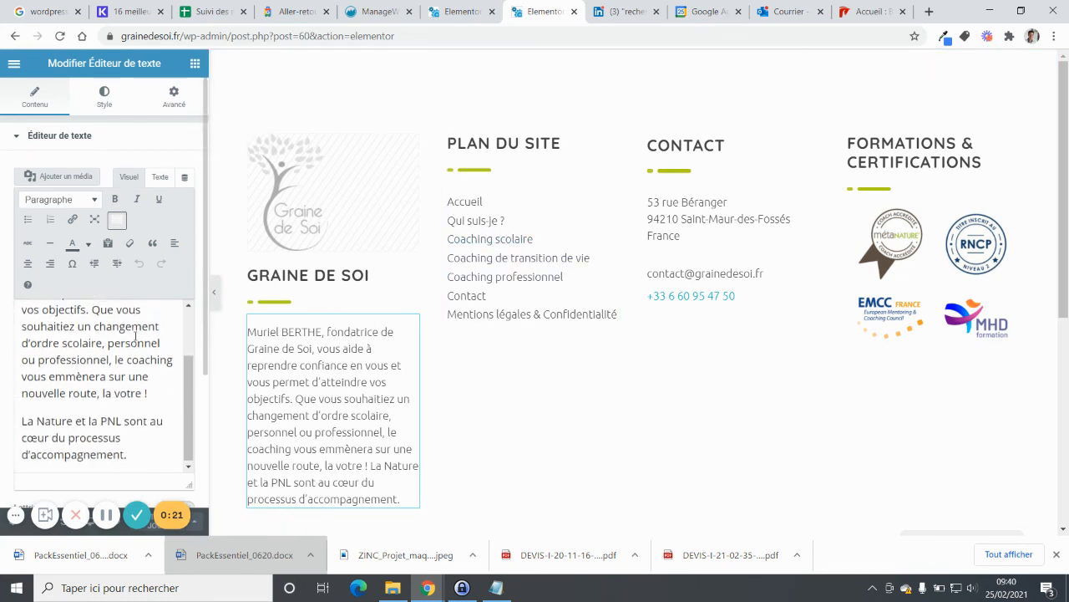
{"action": "scroll", "coordinate": [135, 336], "scroll_direction": "up", "scroll_amount": 2}
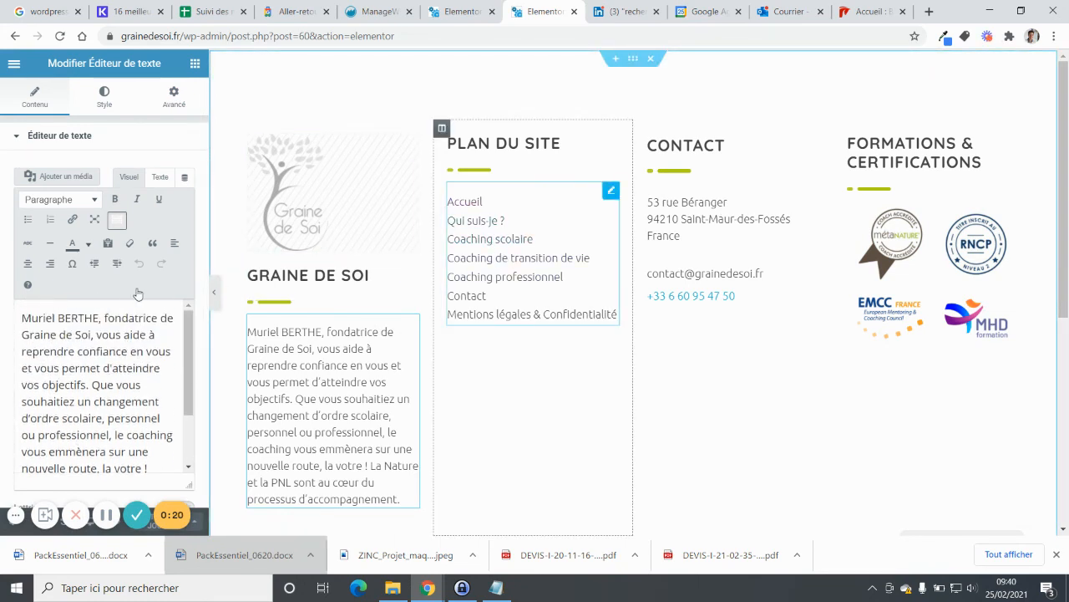
Step: Open the footer's "PLAN DU SITE" link list for editing and review its items
{"action": "left_click", "coordinate": [611, 191]}
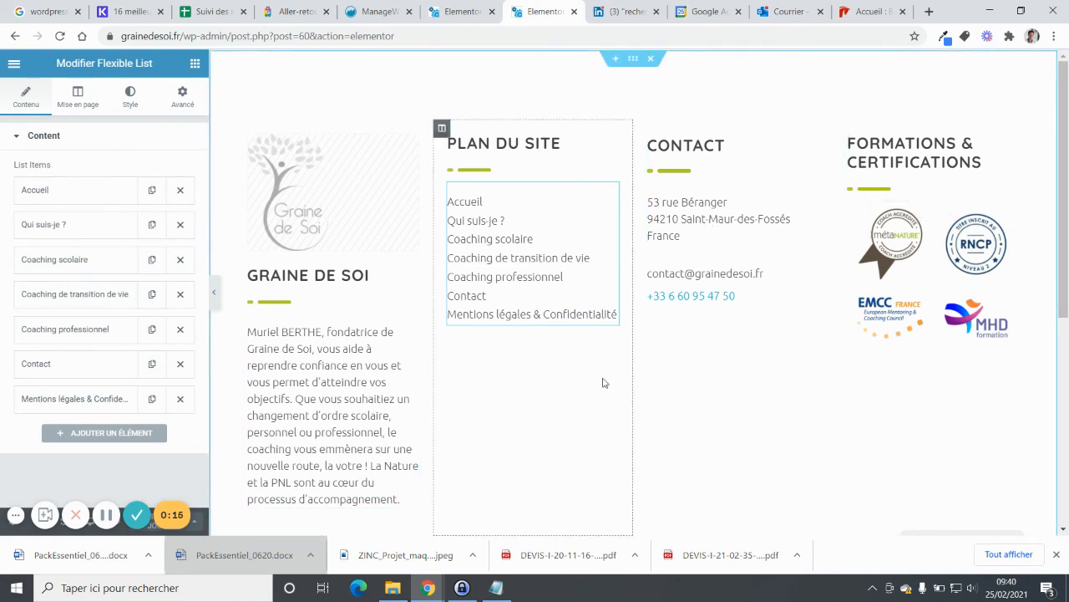
{"action": "scroll", "coordinate": [482, 440], "scroll_direction": "down", "scroll_amount": 3}
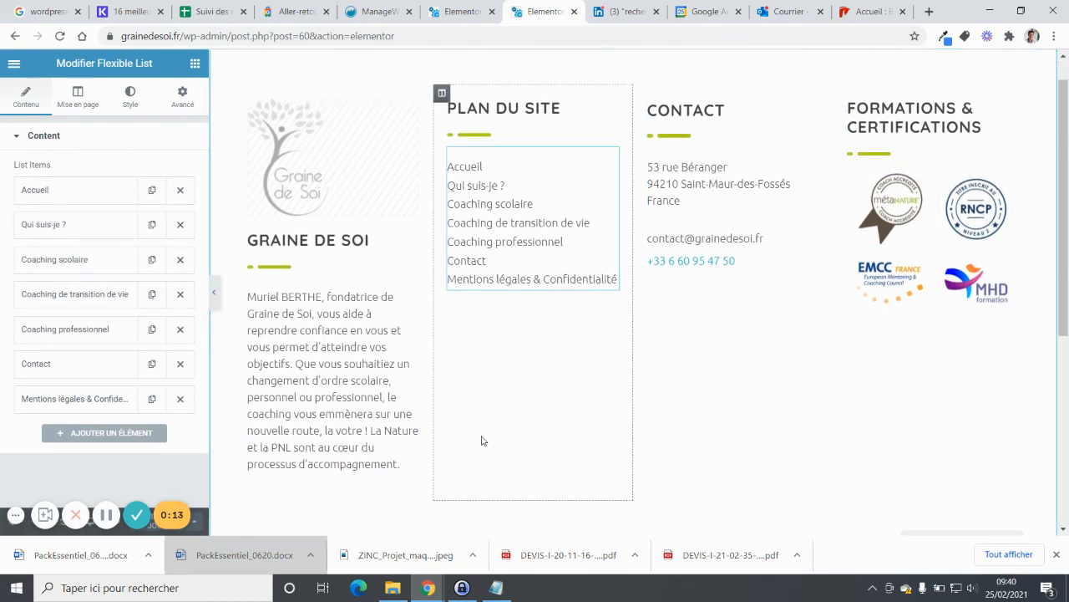